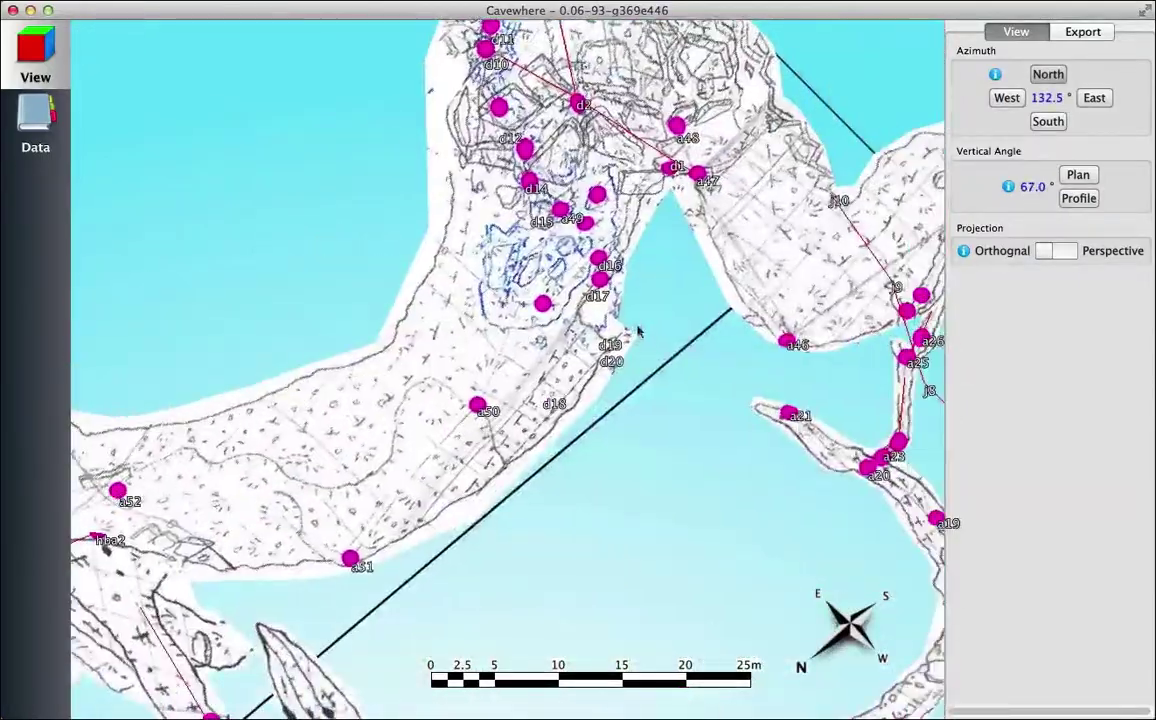
Set a north-up top-down plan view and zoom out until the whole cave is framed
{"action": "left_click_drag", "start_coordinate": [560, 336], "coordinate": [600, 345]}
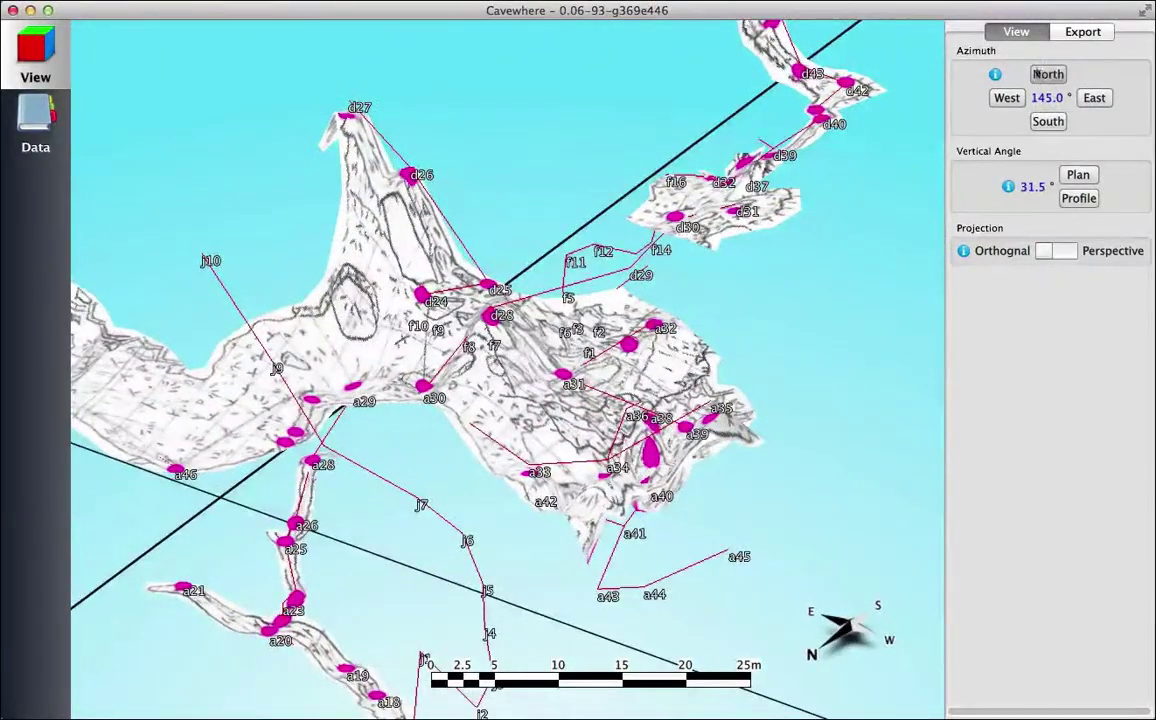
{"action": "left_click", "coordinate": [1078, 176]}
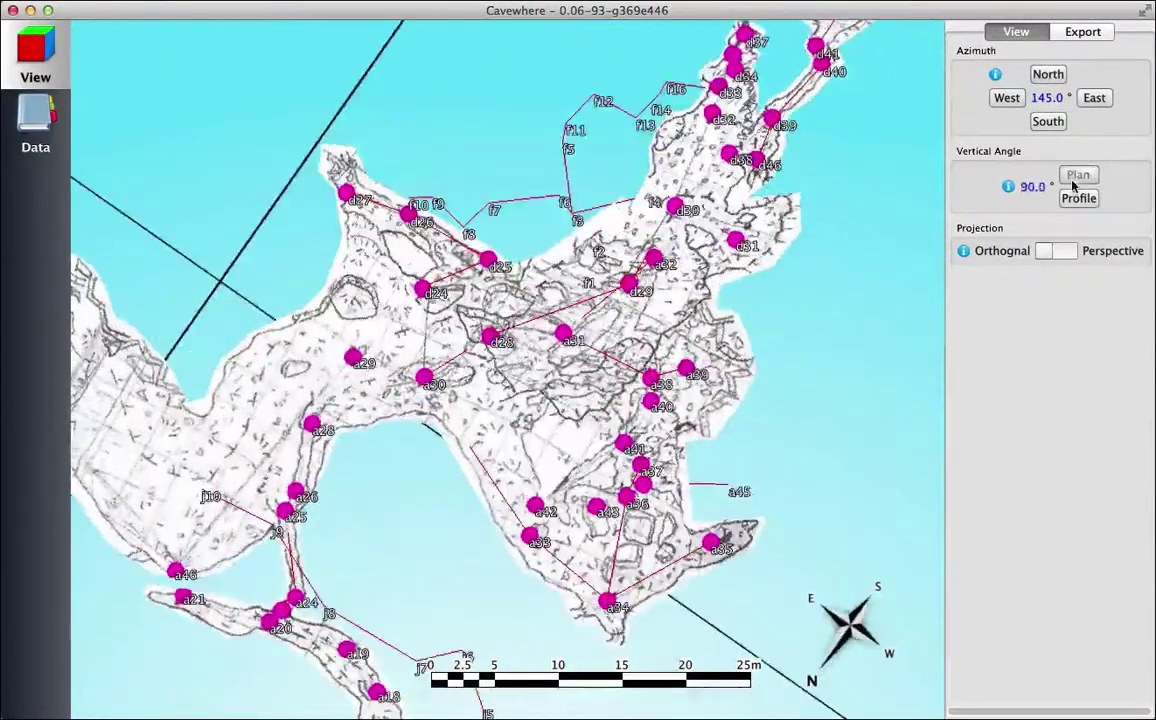
{"action": "left_click", "coordinate": [1062, 72]}
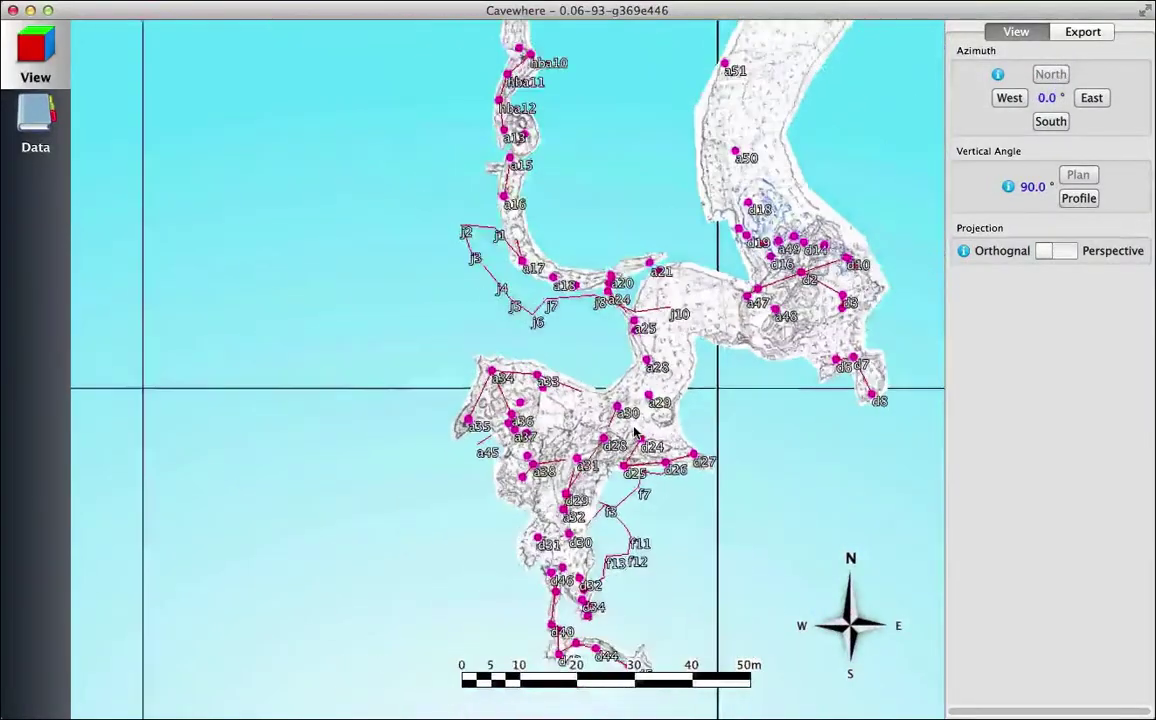
{"action": "scroll", "coordinate": [634, 432], "scroll_direction": "down", "scroll_amount": 5}
{"action": "right_click_drag", "start_coordinate": [634, 432], "coordinate": [443, 507]}
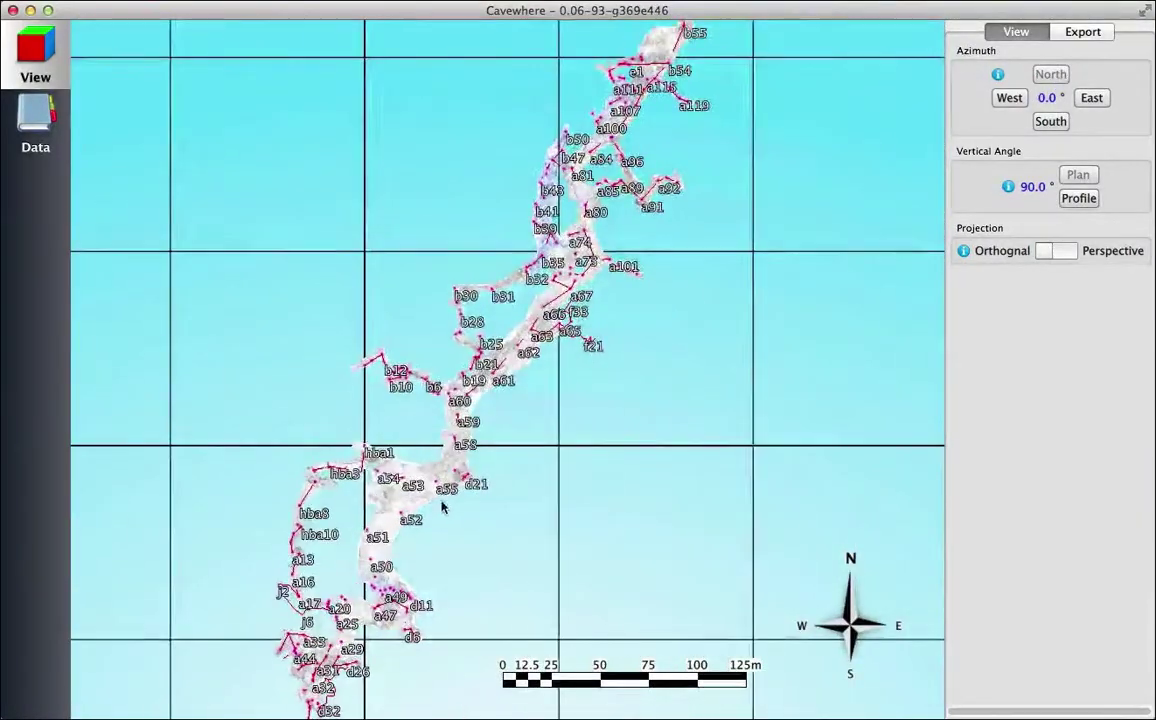
{"action": "scroll", "coordinate": [443, 507], "scroll_direction": "down", "scroll_amount": 4}
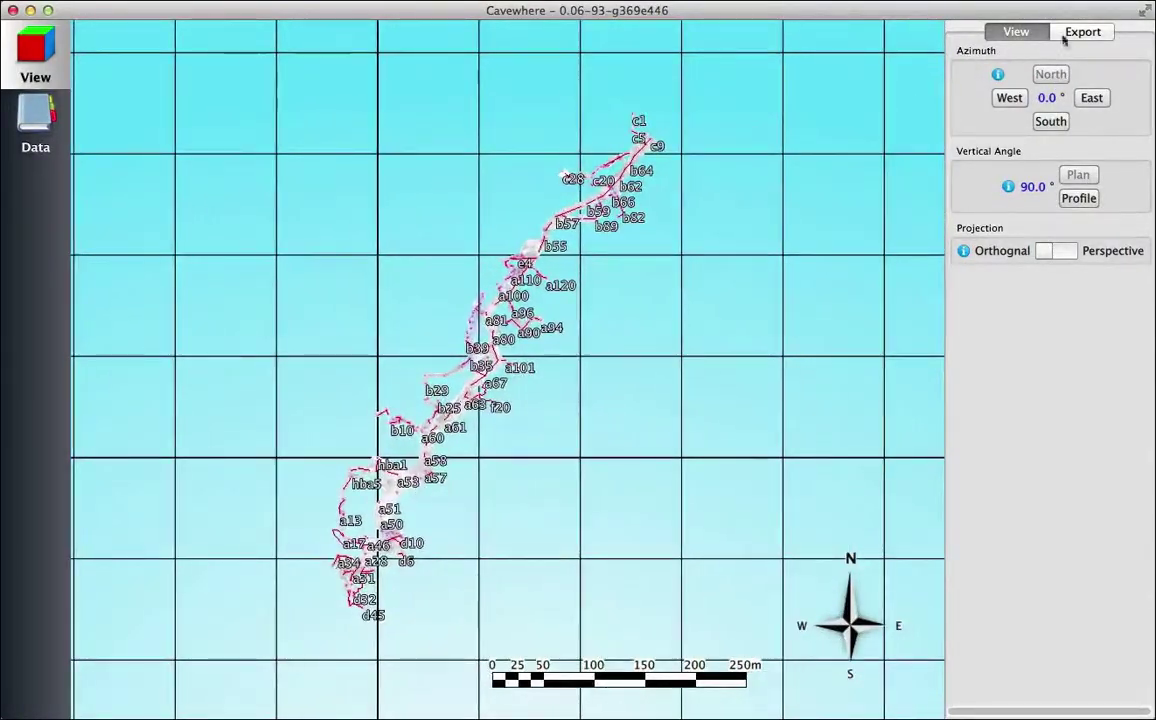
{"action": "left_click", "coordinate": [1064, 36]}
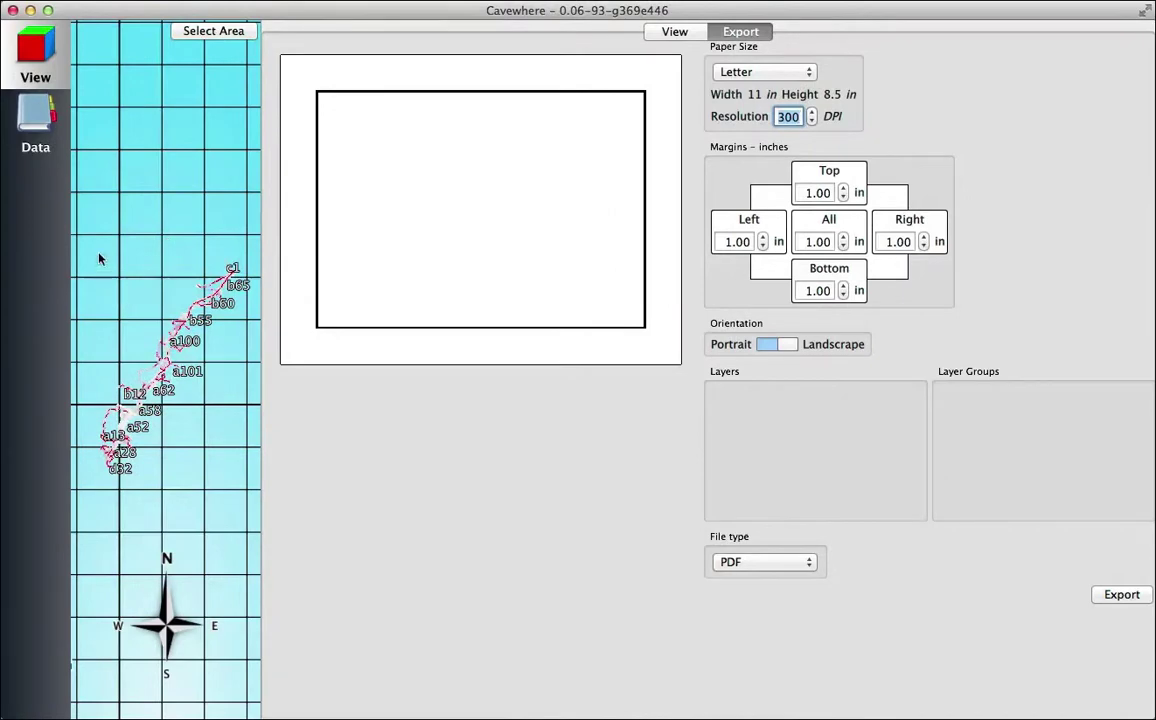
Capture the cave's plan area as Capture 1 on a portrait Letter page
{"action": "left_click_drag", "start_coordinate": [91, 246], "coordinate": [249, 489]}
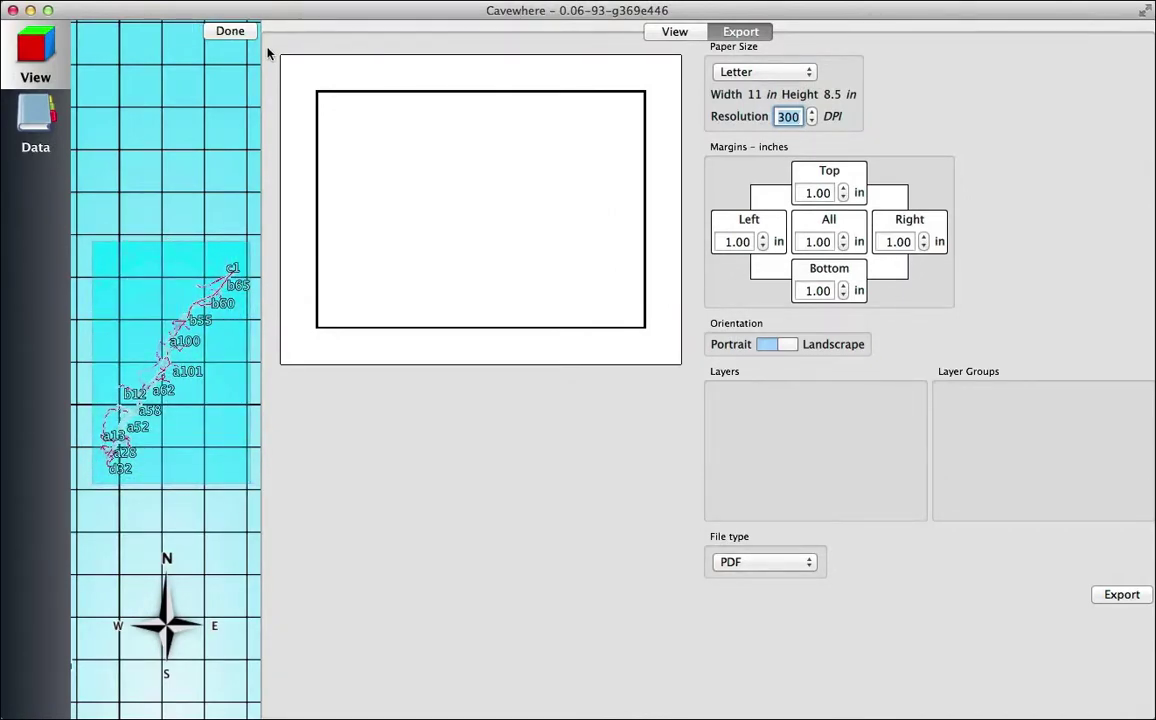
{"action": "left_click", "coordinate": [759, 345]}
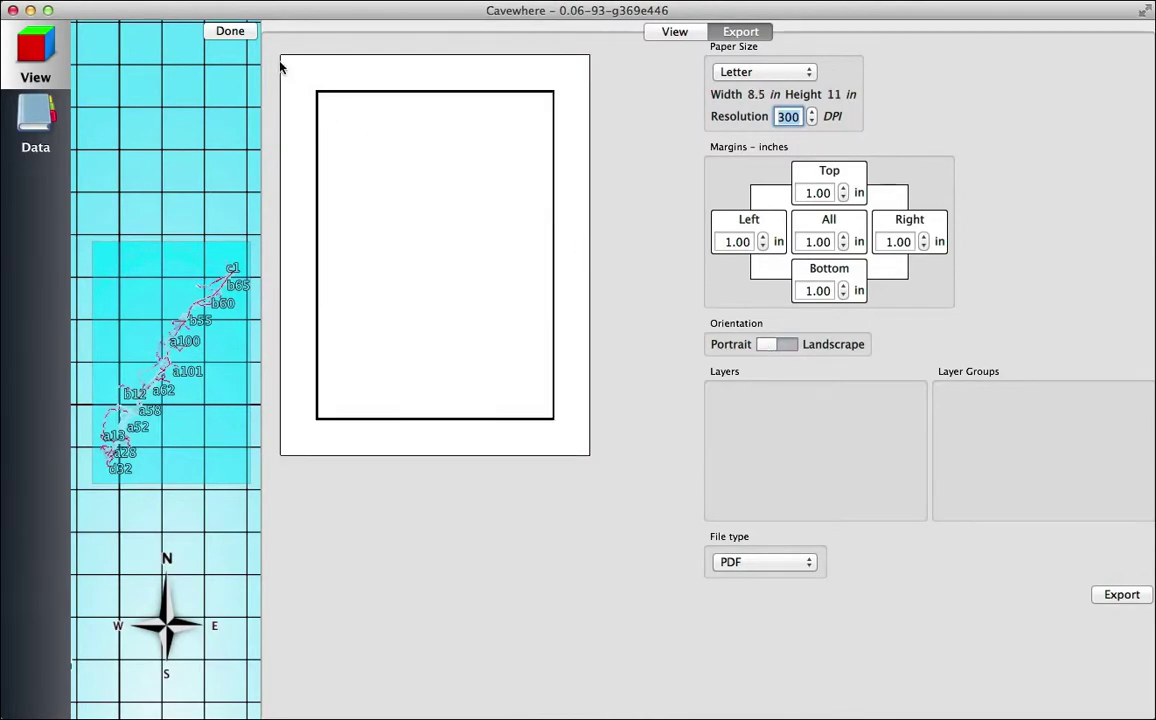
{"action": "left_click", "coordinate": [231, 31]}
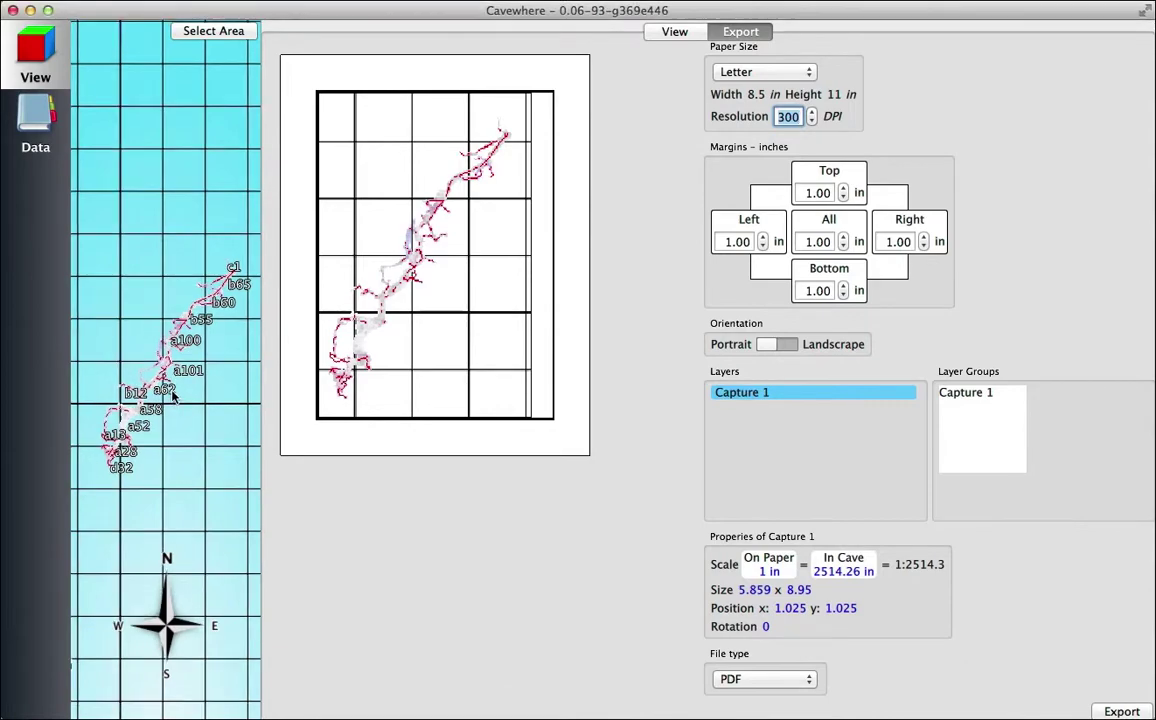
{"action": "left_click", "coordinate": [688, 37]}
Turn the cave edge-on into a profile, zoom in, and capture it as Capture 2
{"action": "left_click", "coordinate": [1077, 196]}
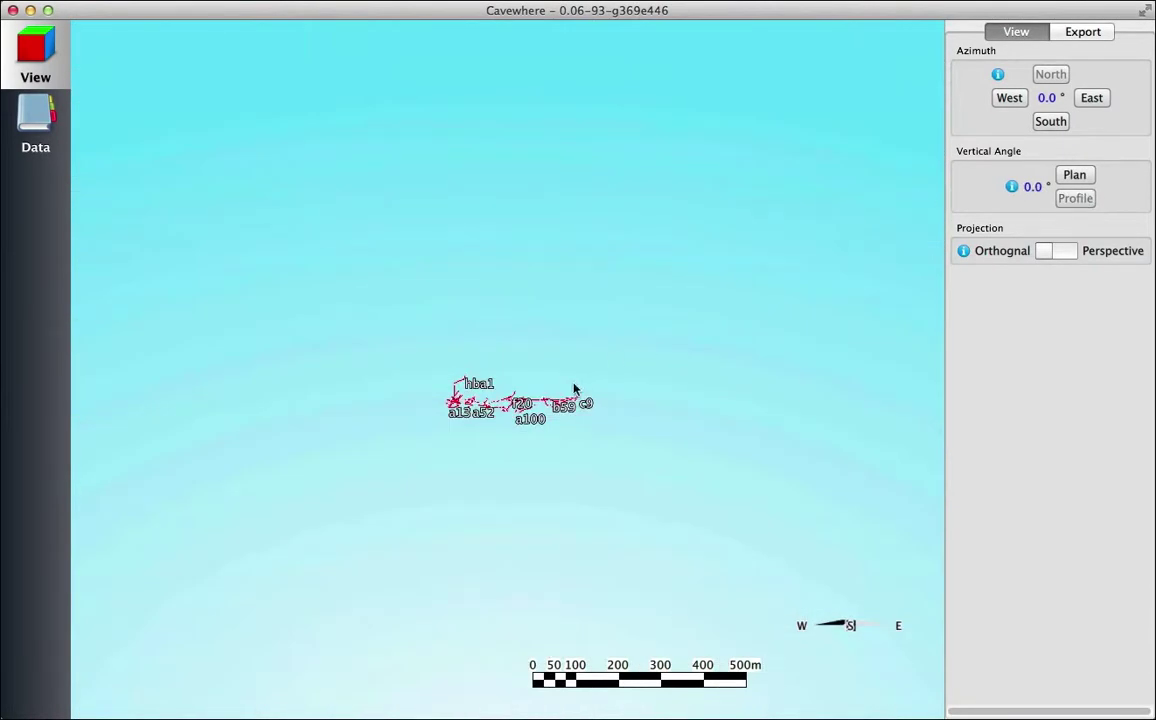
{"action": "scroll", "coordinate": [575, 389], "scroll_direction": "up", "scroll_amount": 5}
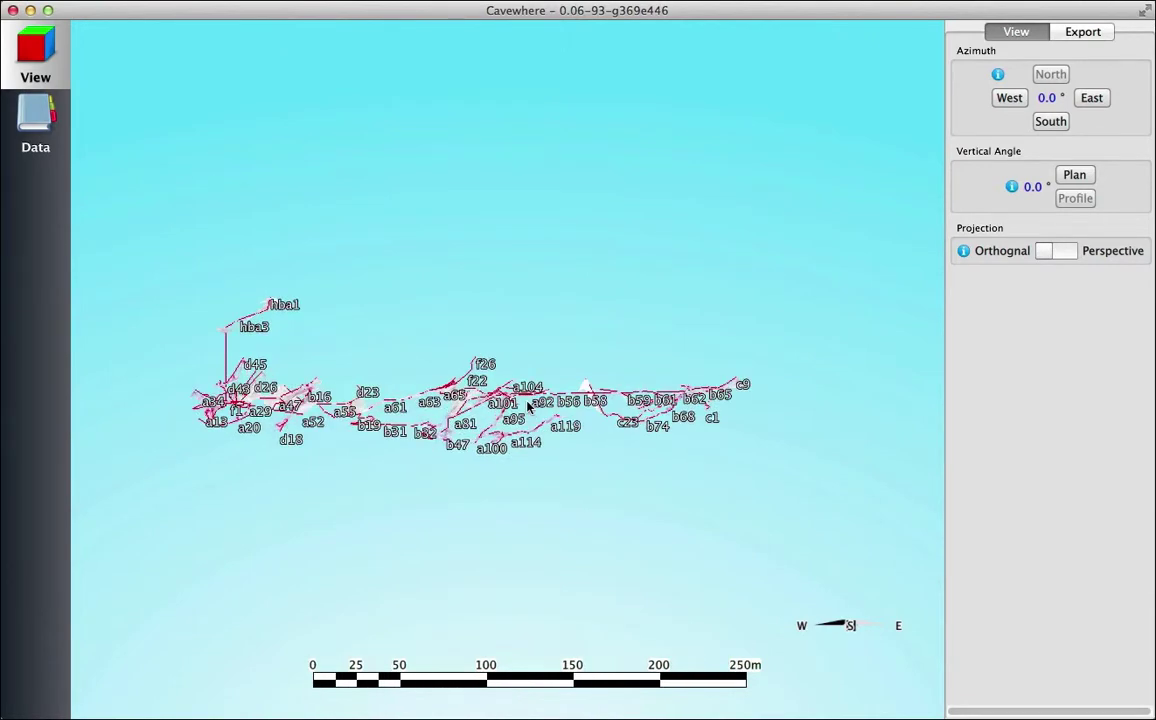
{"action": "scroll", "coordinate": [530, 405], "scroll_direction": "up", "scroll_amount": 3}
{"action": "left_click", "coordinate": [1084, 33]}
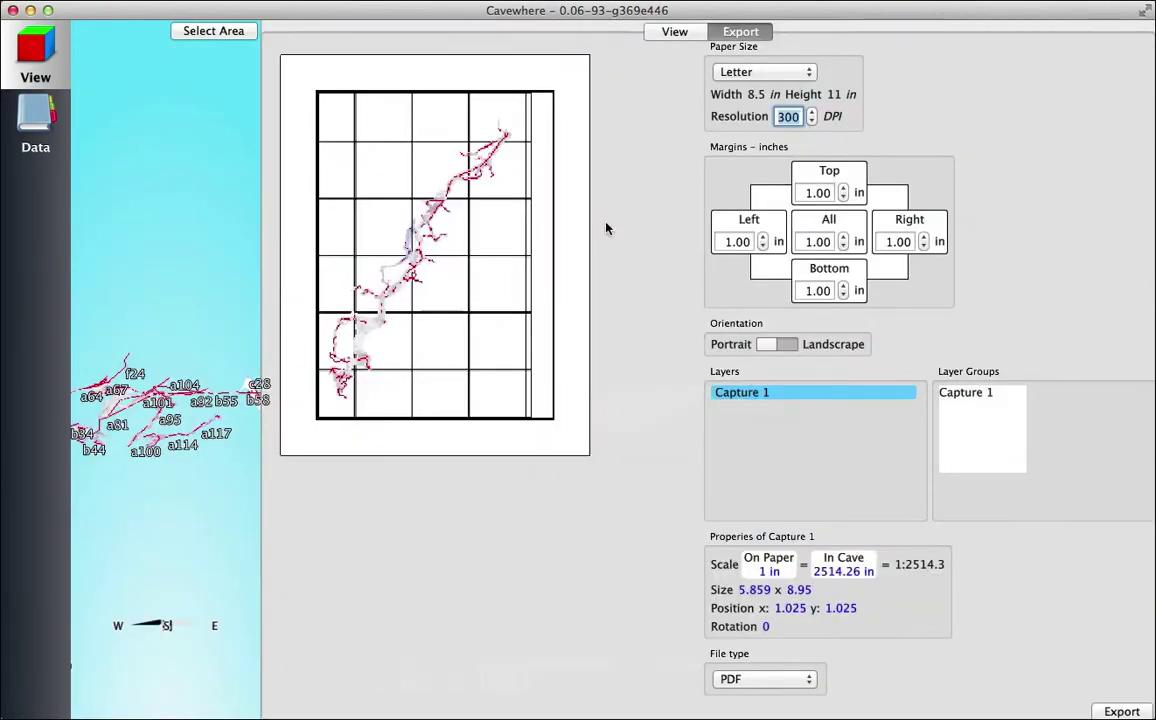
{"action": "scroll", "coordinate": [175, 384], "scroll_direction": "down", "scroll_amount": 2}
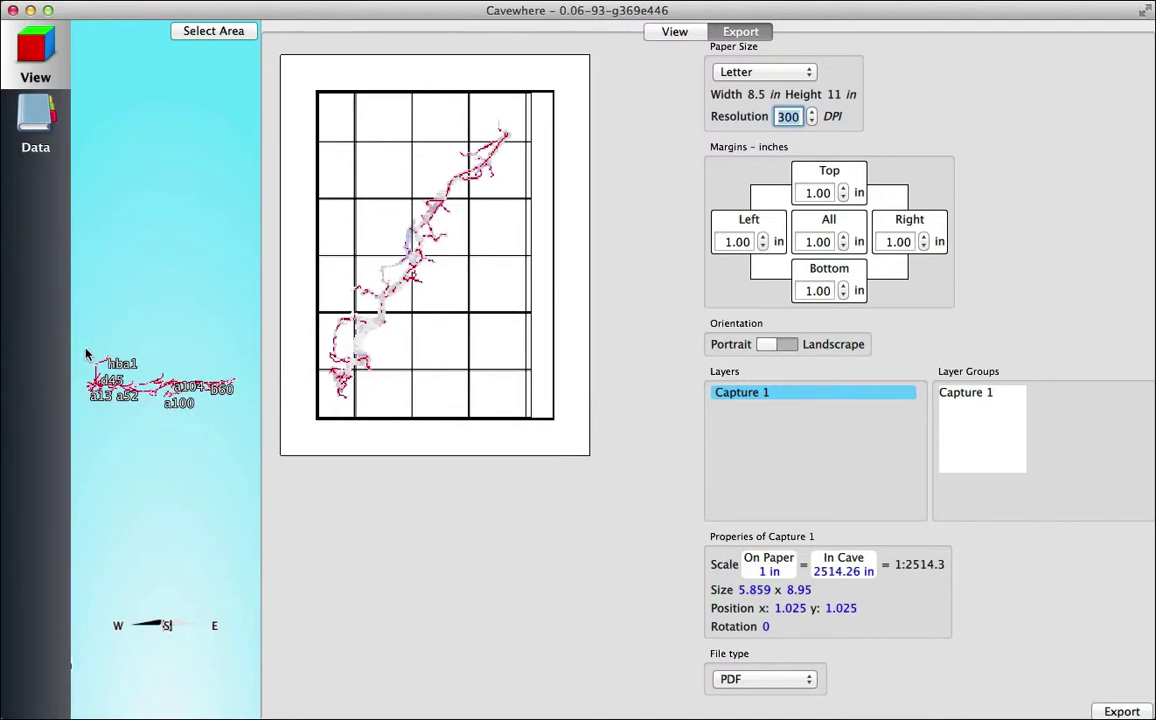
{"action": "left_click_drag", "start_coordinate": [86, 350], "coordinate": [240, 422]}
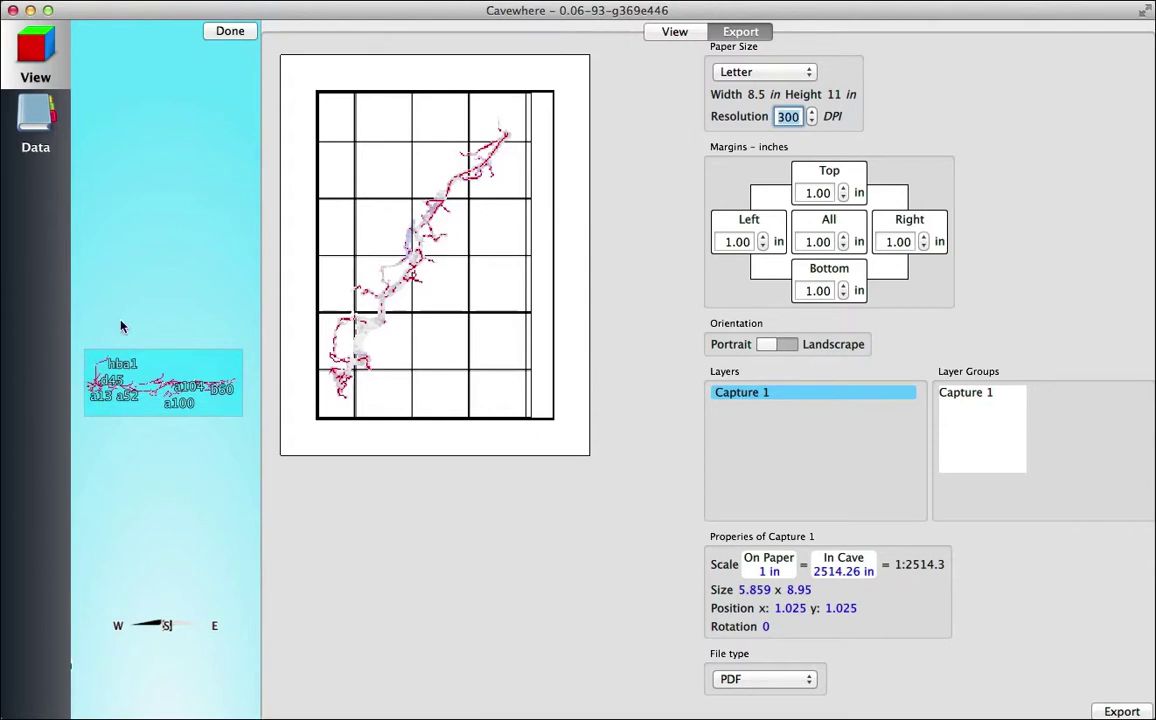
{"action": "left_click", "coordinate": [228, 34]}
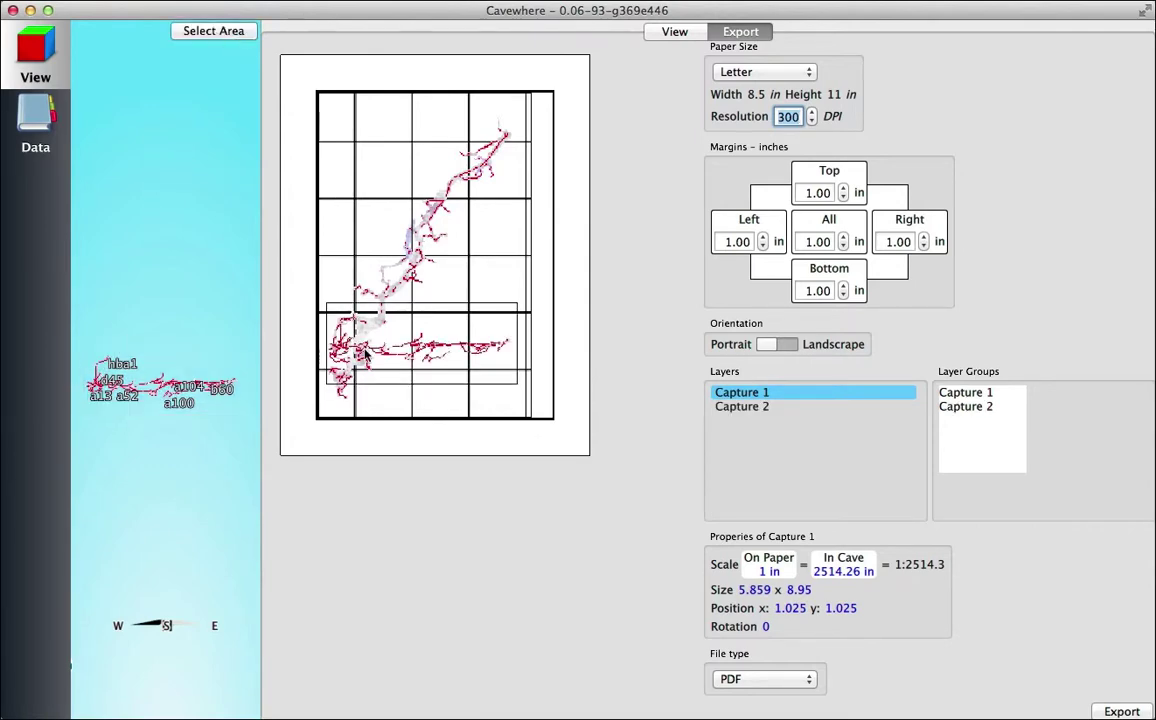
Shrink the plan capture to 1:2726.4 and place the profile strip beneath it at the page bottom
{"action": "left_click_drag", "start_coordinate": [364, 352], "coordinate": [374, 123]}
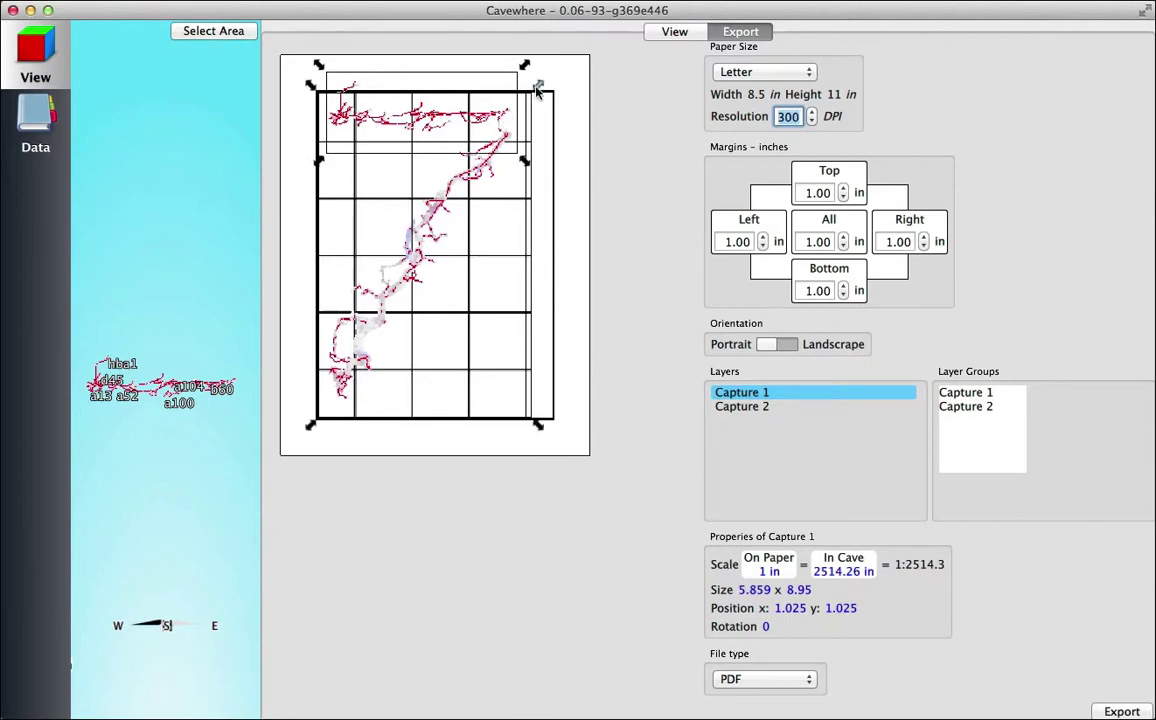
{"action": "left_click_drag", "start_coordinate": [537, 90], "coordinate": [532, 108]}
{"action": "left_click_drag", "start_coordinate": [435, 122], "coordinate": [436, 116]}
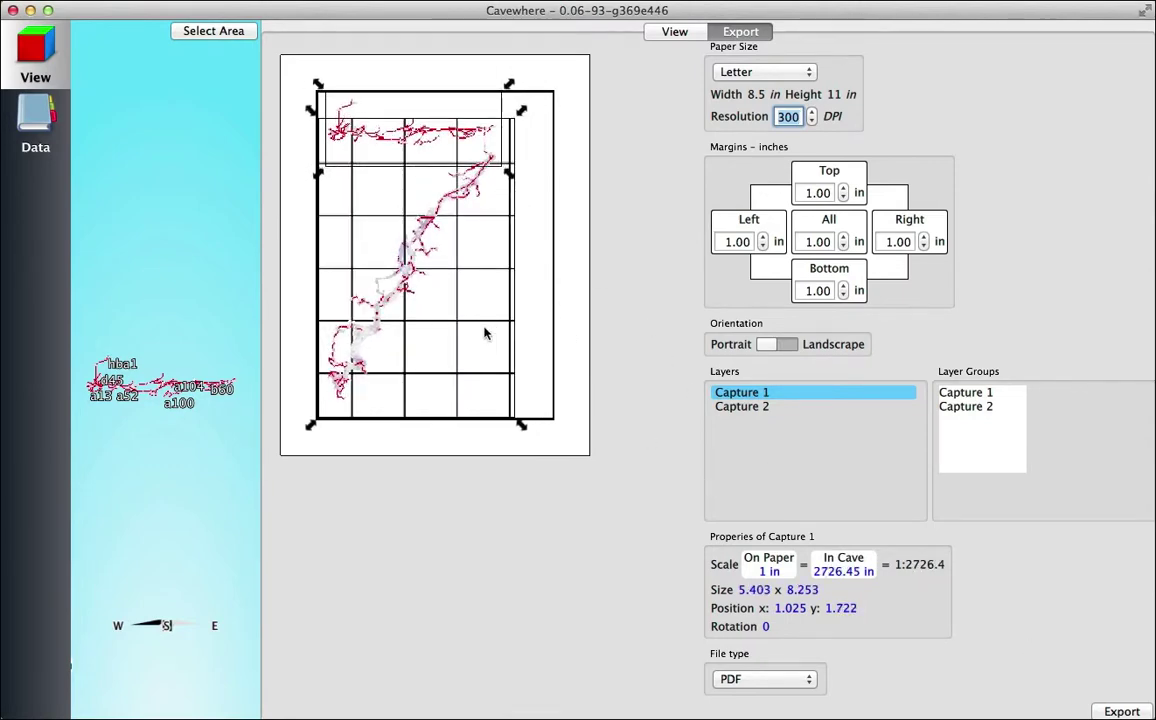
{"action": "left_click_drag", "start_coordinate": [485, 334], "coordinate": [467, 307]}
{"action": "left_click_drag", "start_coordinate": [434, 129], "coordinate": [434, 410]}
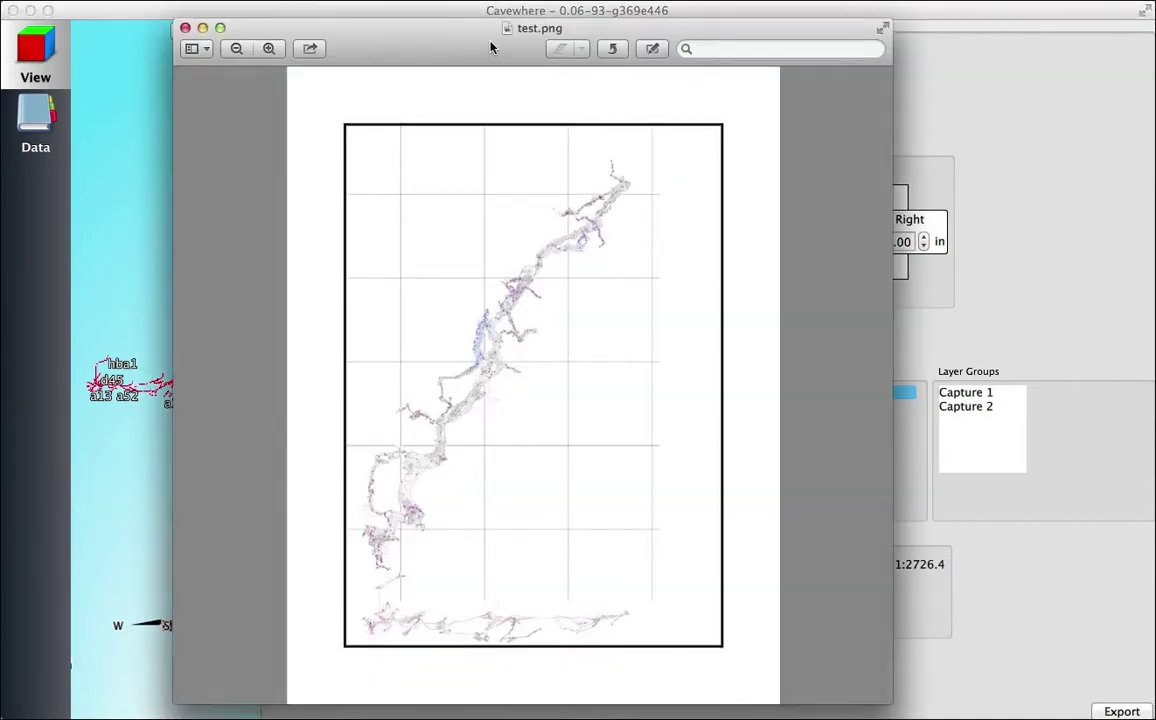
Zoom in twice on test.png and scroll around to inspect the cave details
{"action": "left_click", "coordinate": [271, 48]}
{"action": "left_click", "coordinate": [271, 48]}
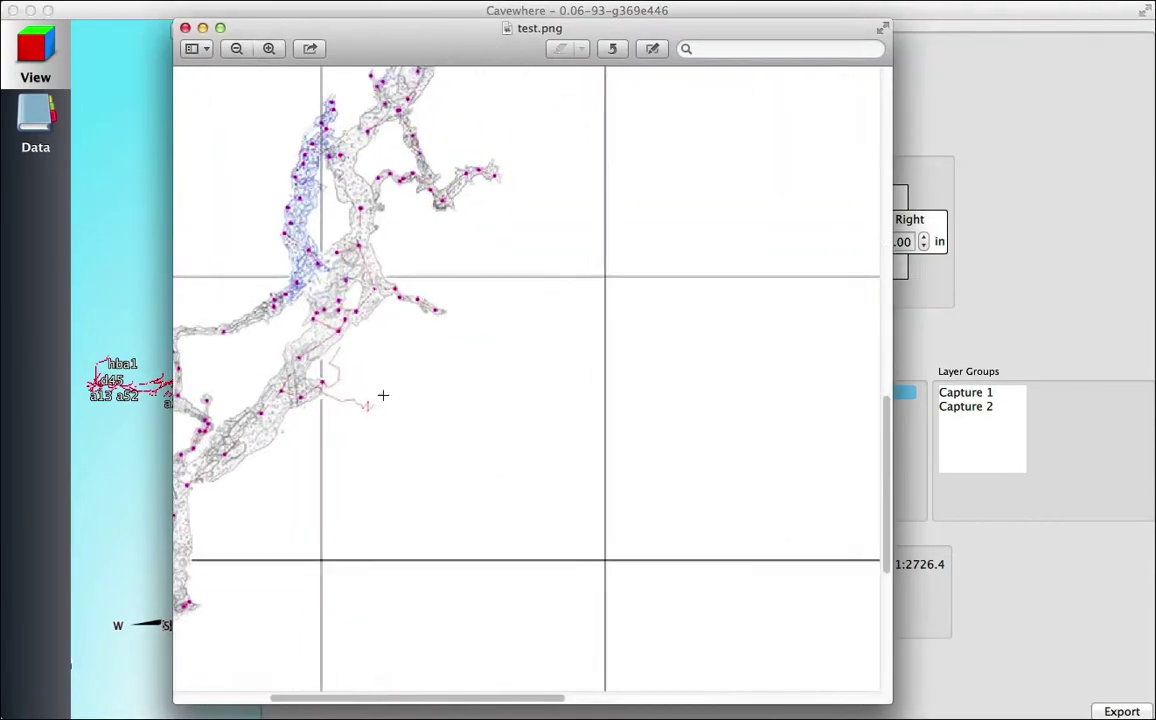
{"action": "scroll", "coordinate": [395, 560], "scroll_direction": "down", "scroll_amount": 5}
{"action": "scroll", "coordinate": [420, 600], "scroll_direction": "down", "scroll_amount": 1}
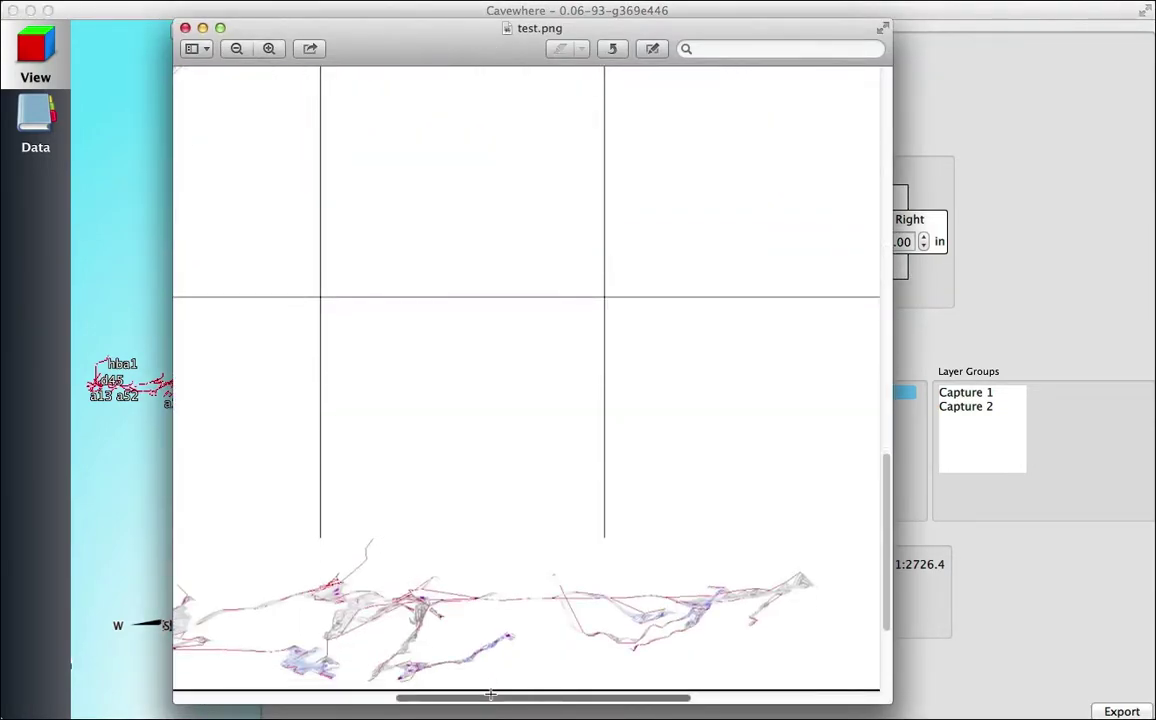
{"action": "left_click_drag", "start_coordinate": [490, 697], "coordinate": [347, 697]}
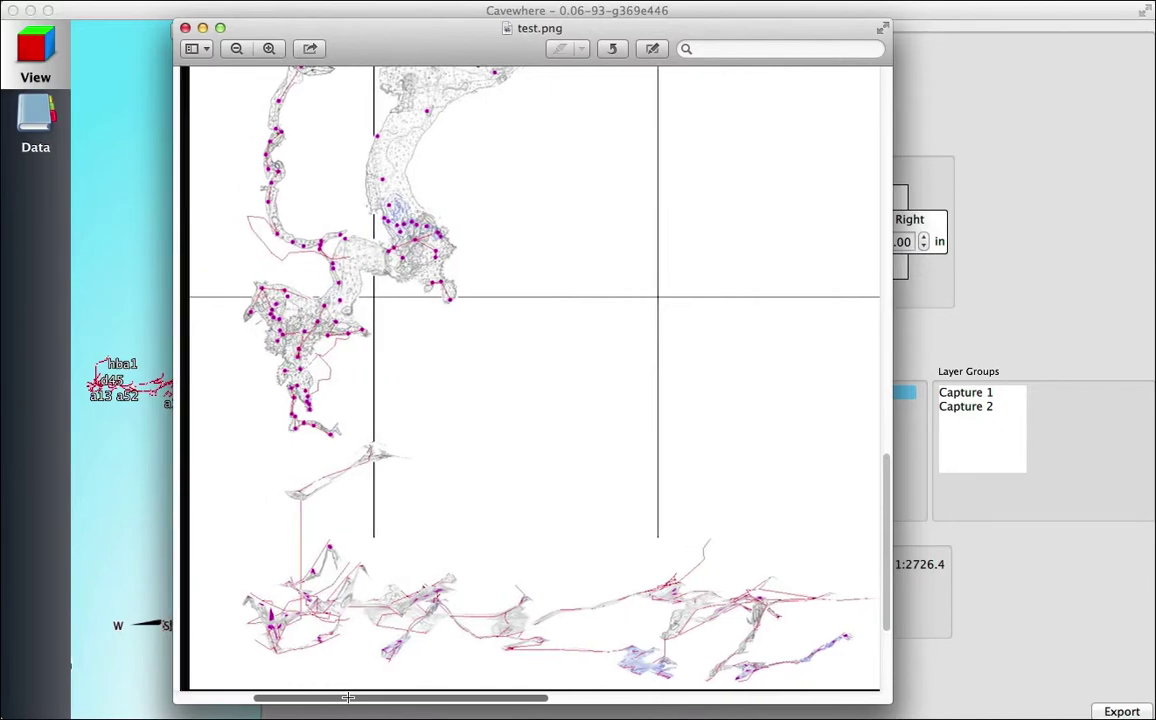
{"action": "scroll", "coordinate": [392, 556], "scroll_direction": "up", "scroll_amount": 4}
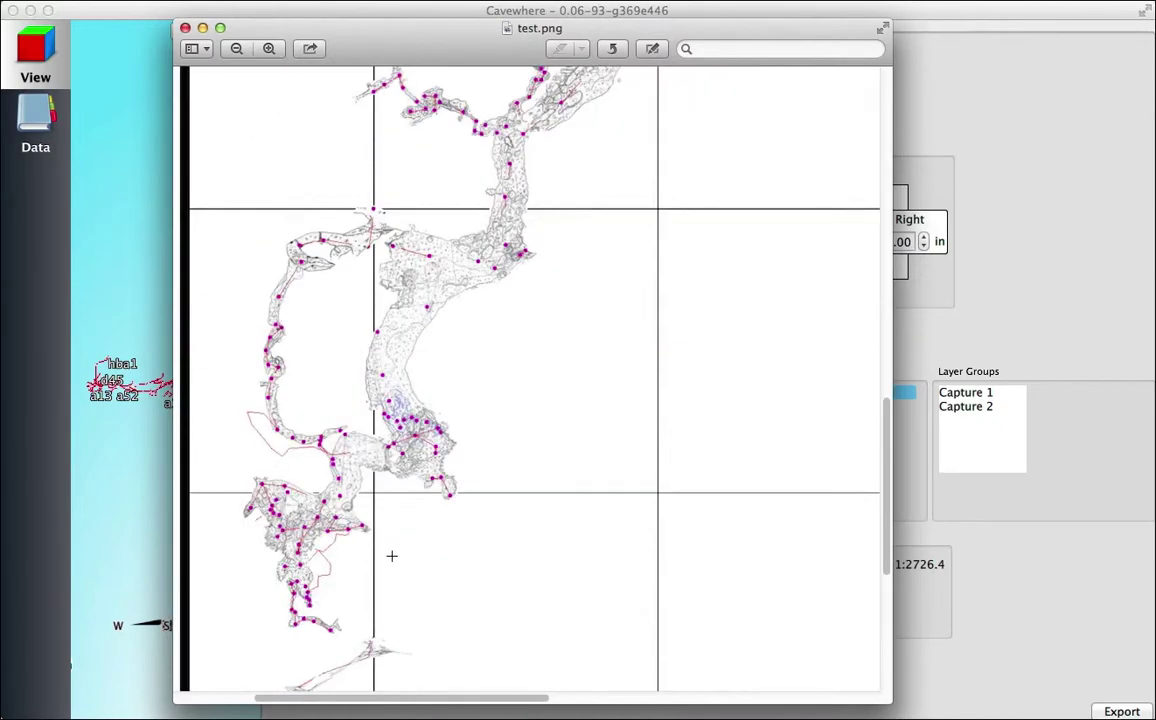
{"action": "scroll", "coordinate": [392, 556], "scroll_direction": "down", "scroll_amount": 3}
{"action": "scroll", "coordinate": [392, 556], "scroll_direction": "up", "scroll_amount": 8}
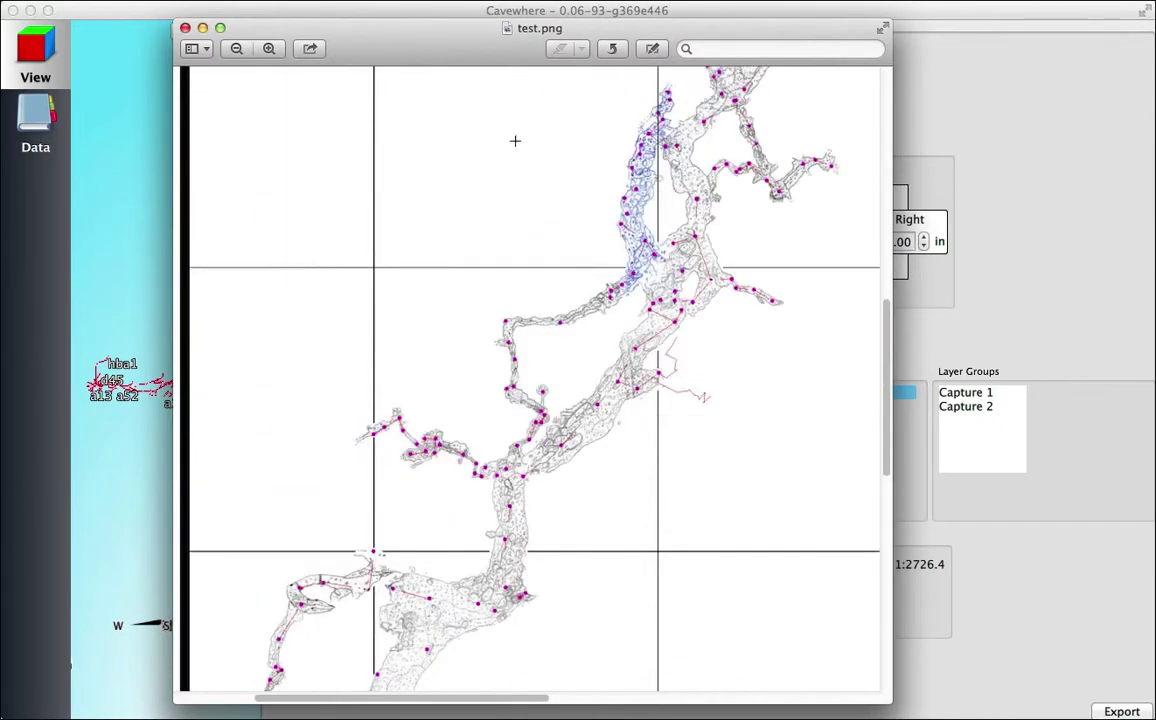
Zoom out of test.png until the whole exported page fits in view
{"action": "left_click", "coordinate": [237, 49]}
{"action": "left_click", "coordinate": [237, 49]}
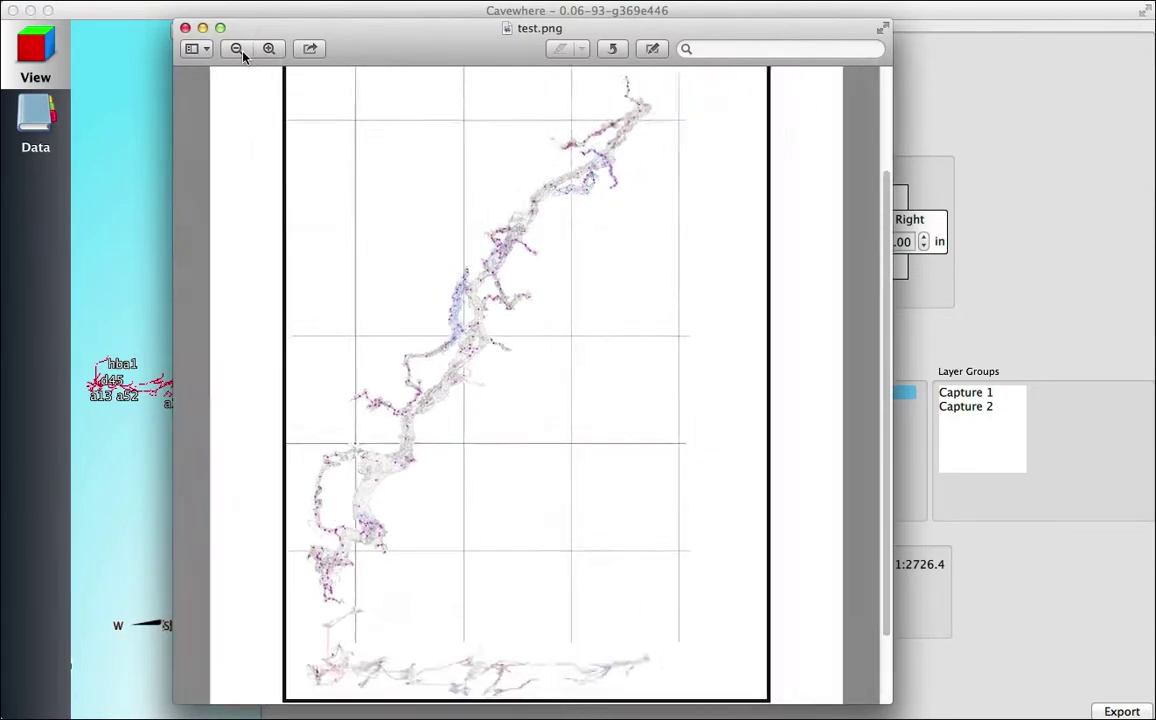
{"action": "left_click", "coordinate": [237, 49]}
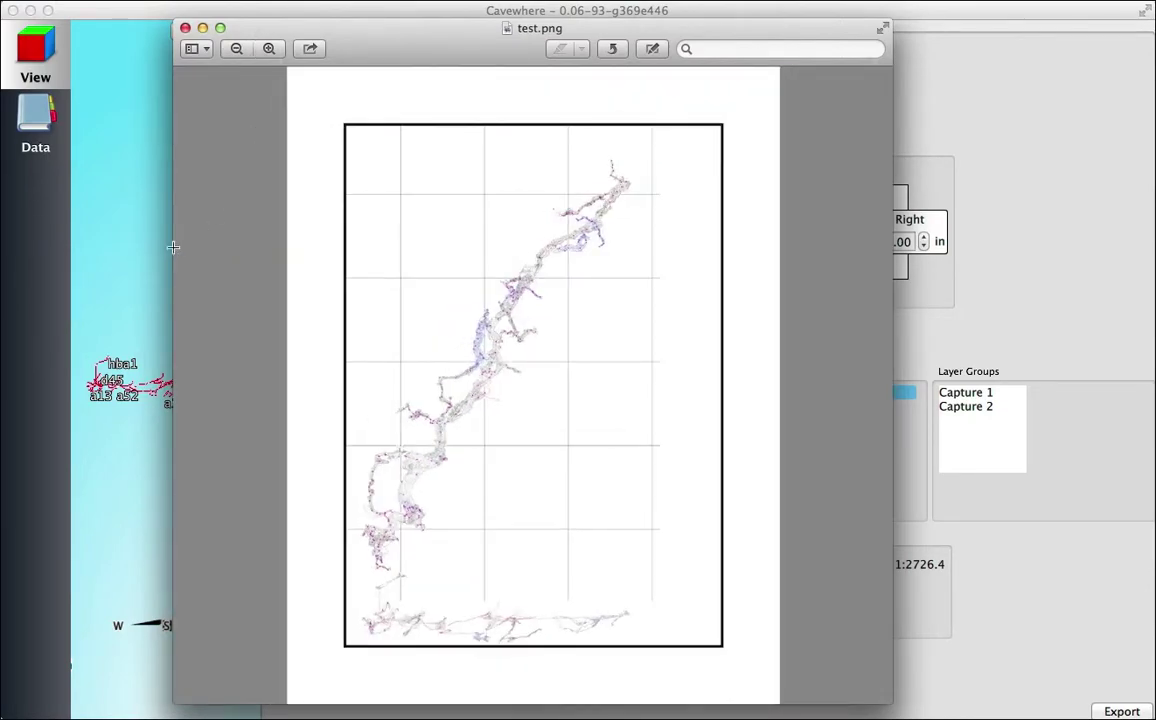
{"action": "left_click", "coordinate": [146, 268]}
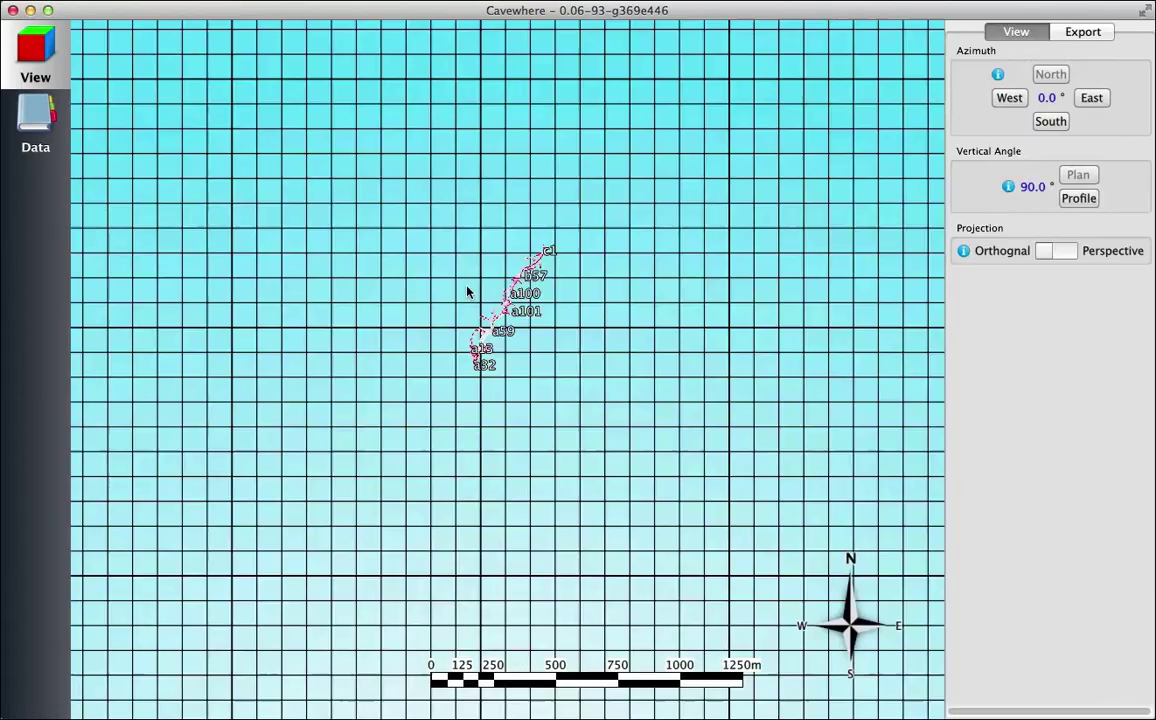
Rotate the cave model and switch to a side profile view
{"action": "scroll", "coordinate": [508, 292], "scroll_direction": "up", "scroll_amount": 5}
{"action": "right_click_drag", "start_coordinate": [508, 292], "coordinate": [425, 362]}
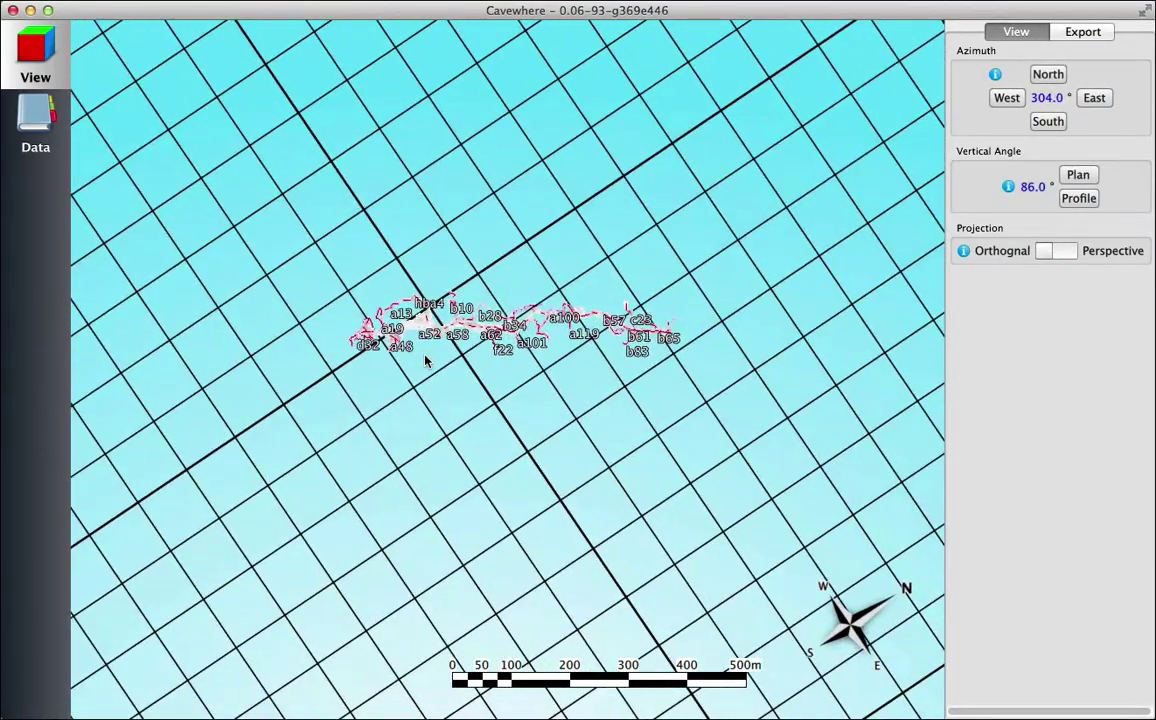
{"action": "left_click", "coordinate": [1072, 198]}
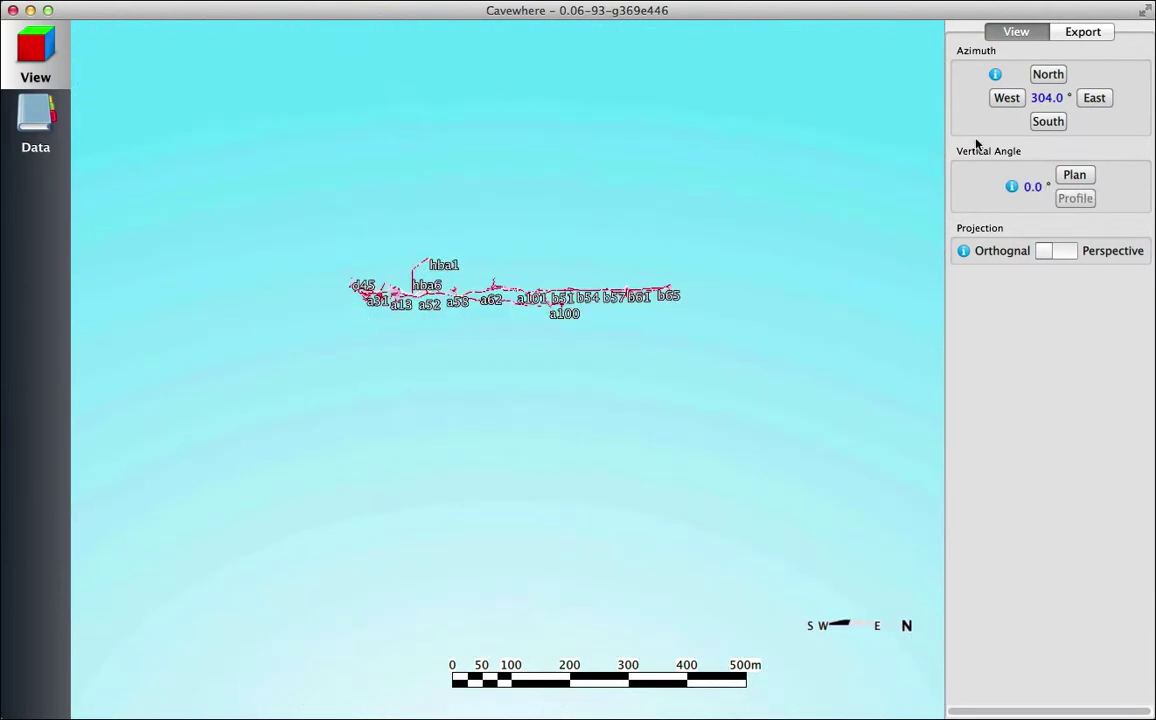
Capture the profile as Capture 3, shift Capture 1 right and down, and export the page
{"action": "left_click", "coordinate": [1107, 29]}
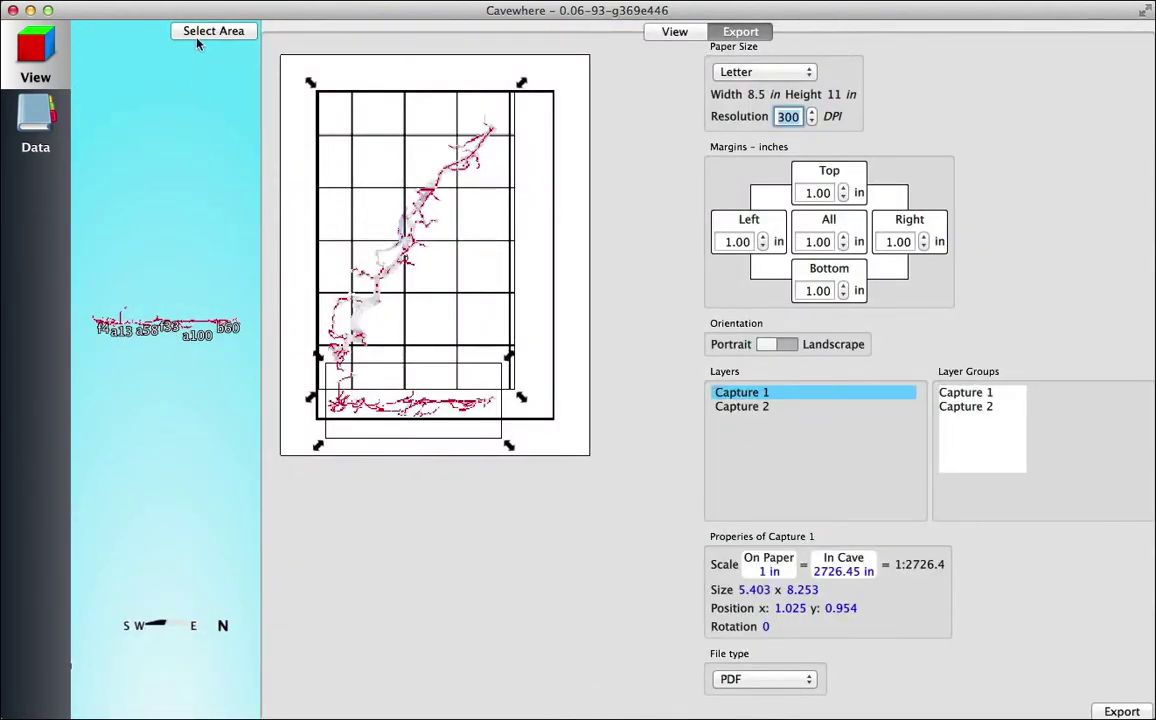
{"action": "left_click_drag", "start_coordinate": [86, 297], "coordinate": [245, 346]}
{"action": "left_click", "coordinate": [230, 32]}
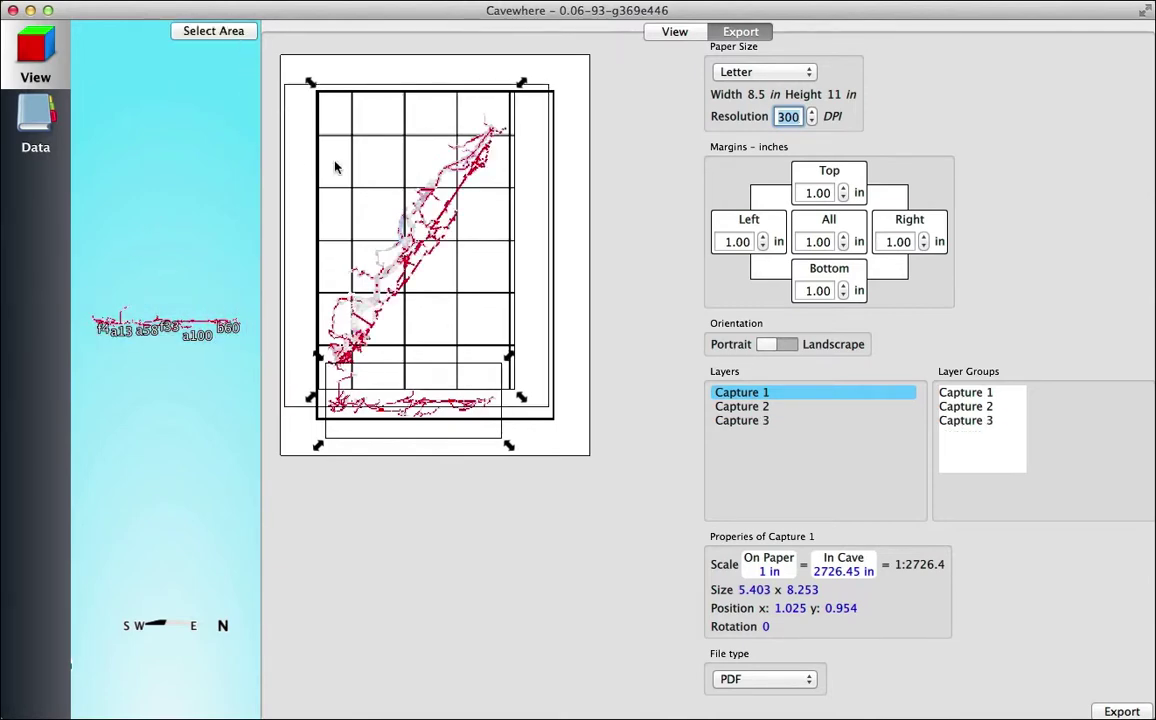
{"action": "left_click_drag", "start_coordinate": [418, 283], "coordinate": [450, 314]}
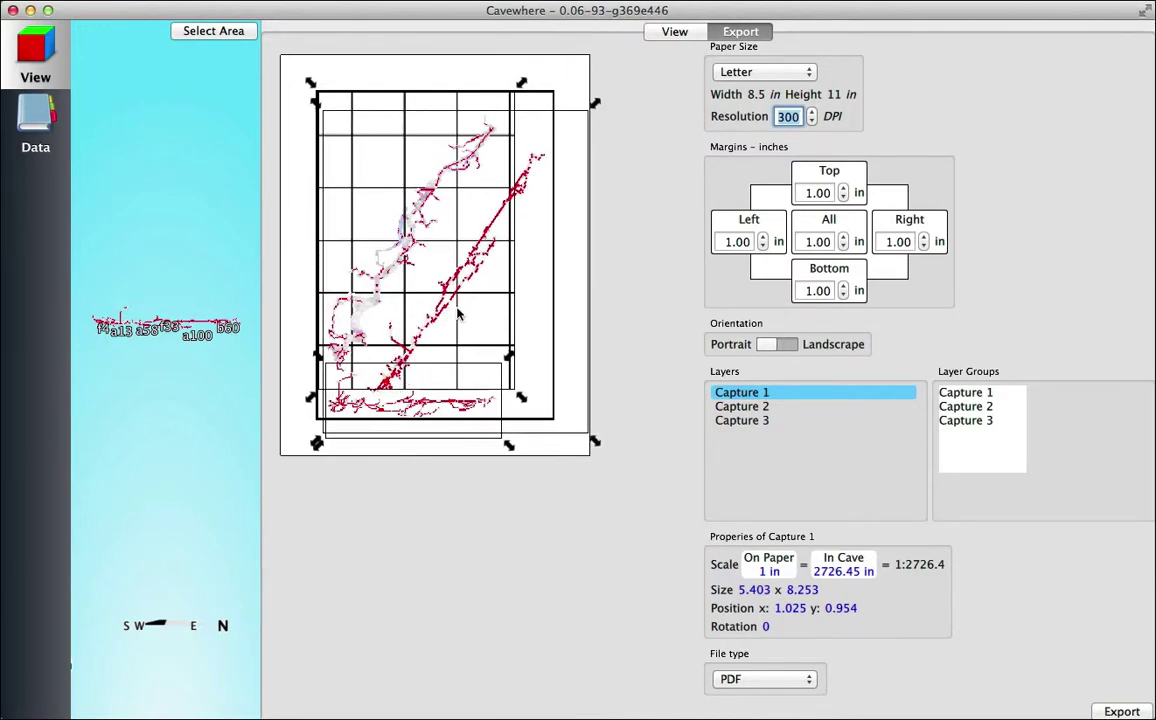
{"action": "left_click", "coordinate": [1104, 704]}
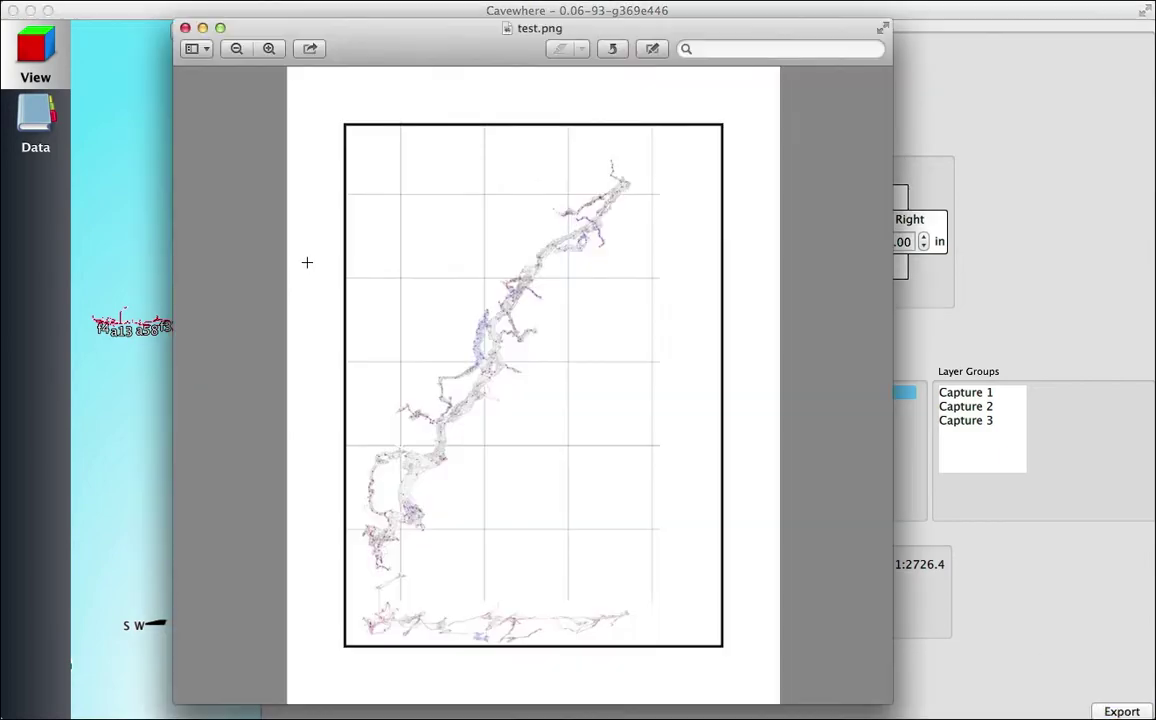
Zoom in three times on test.png, scroll around the cave map detail, then close it
{"action": "left_click", "coordinate": [268, 48]}
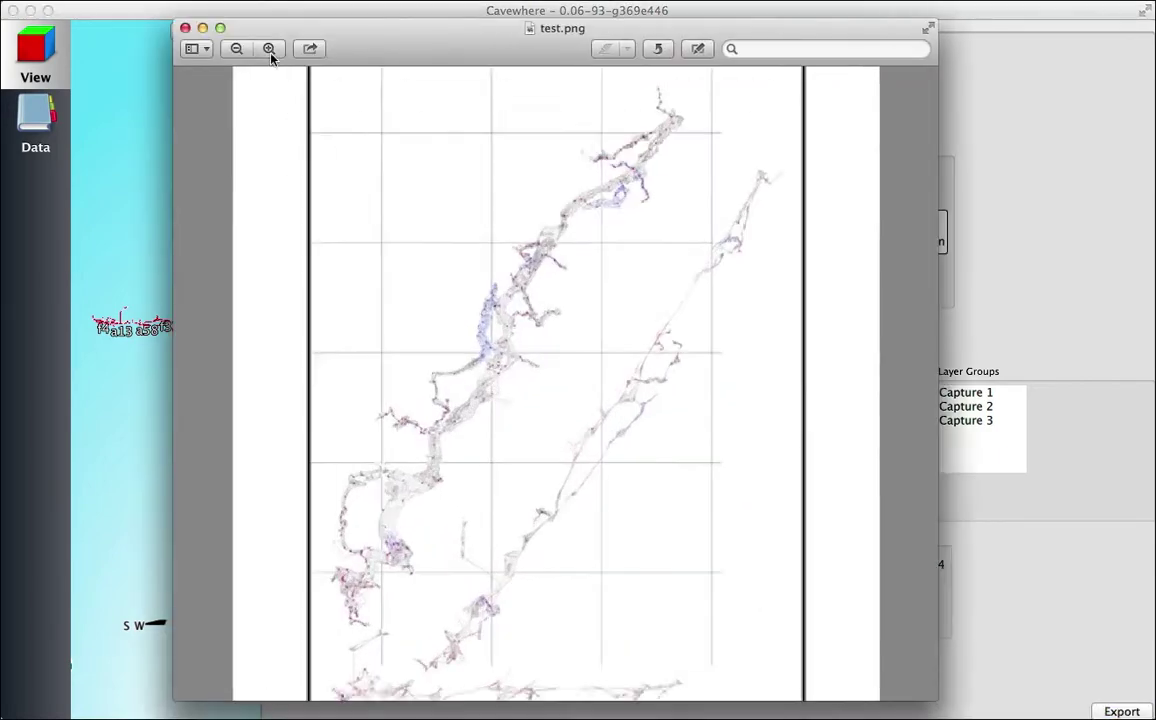
{"action": "left_click", "coordinate": [268, 48]}
{"action": "left_click", "coordinate": [268, 48]}
{"action": "scroll", "coordinate": [453, 452], "scroll_direction": "up", "scroll_amount": 15}
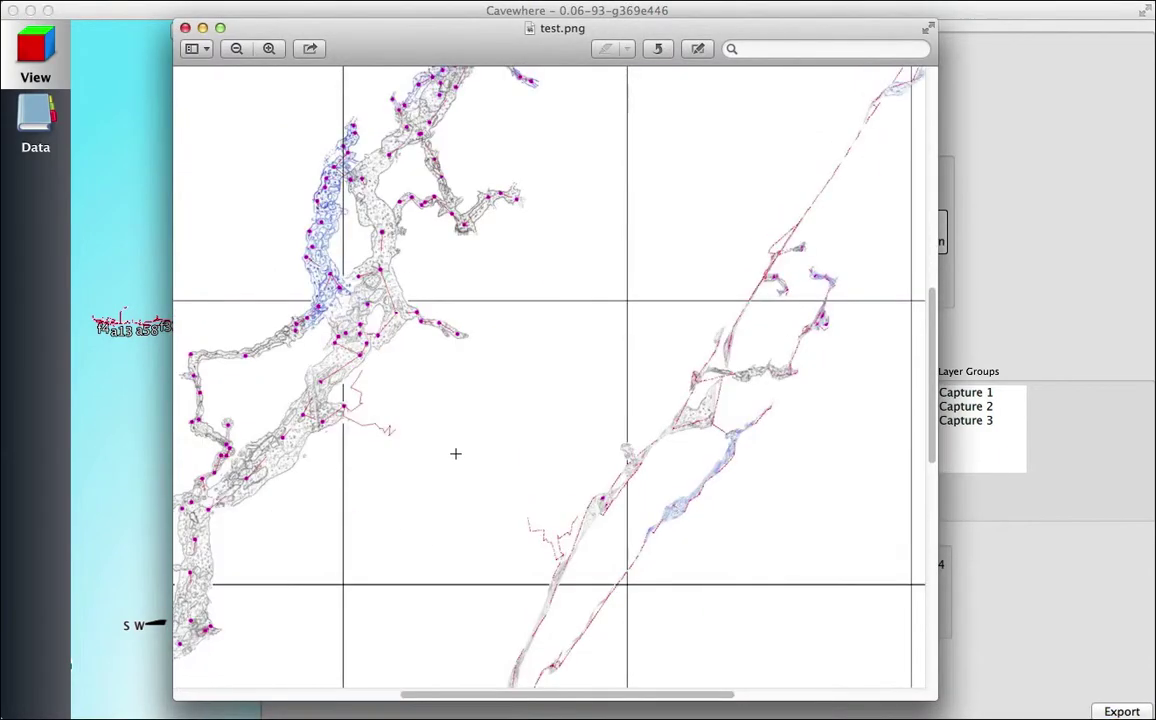
{"action": "scroll", "coordinate": [455, 453], "scroll_direction": "down", "scroll_amount": 15}
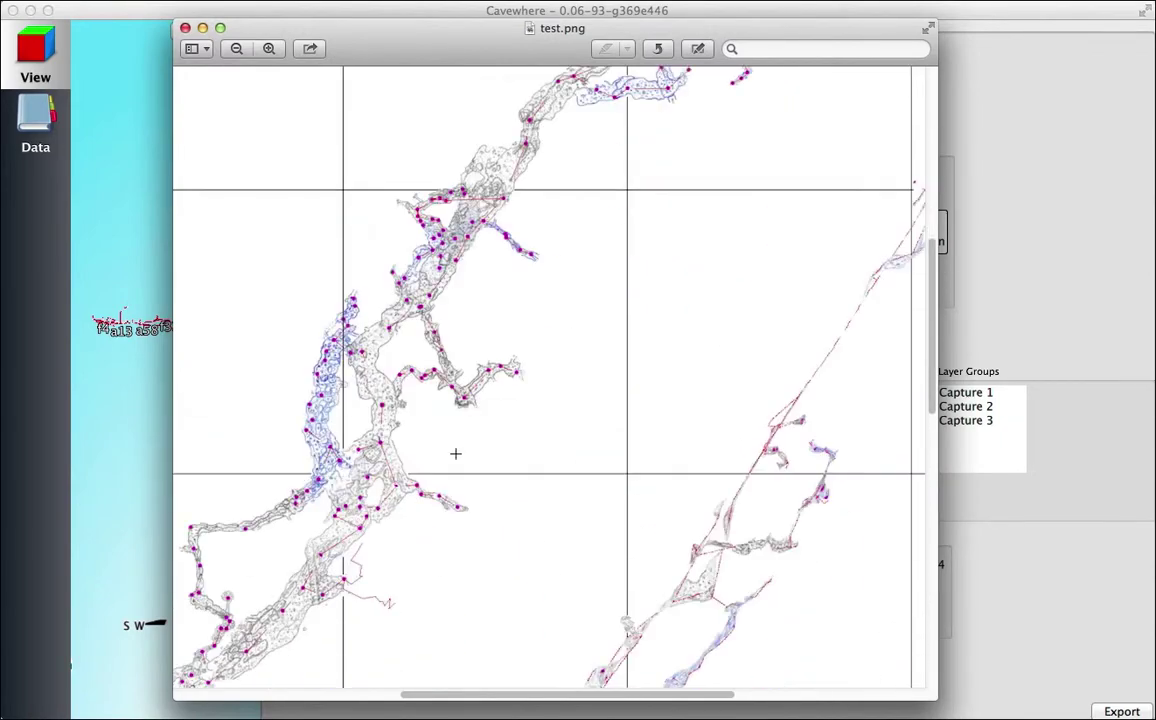
{"action": "scroll", "coordinate": [496, 627], "scroll_direction": "down", "scroll_amount": 5}
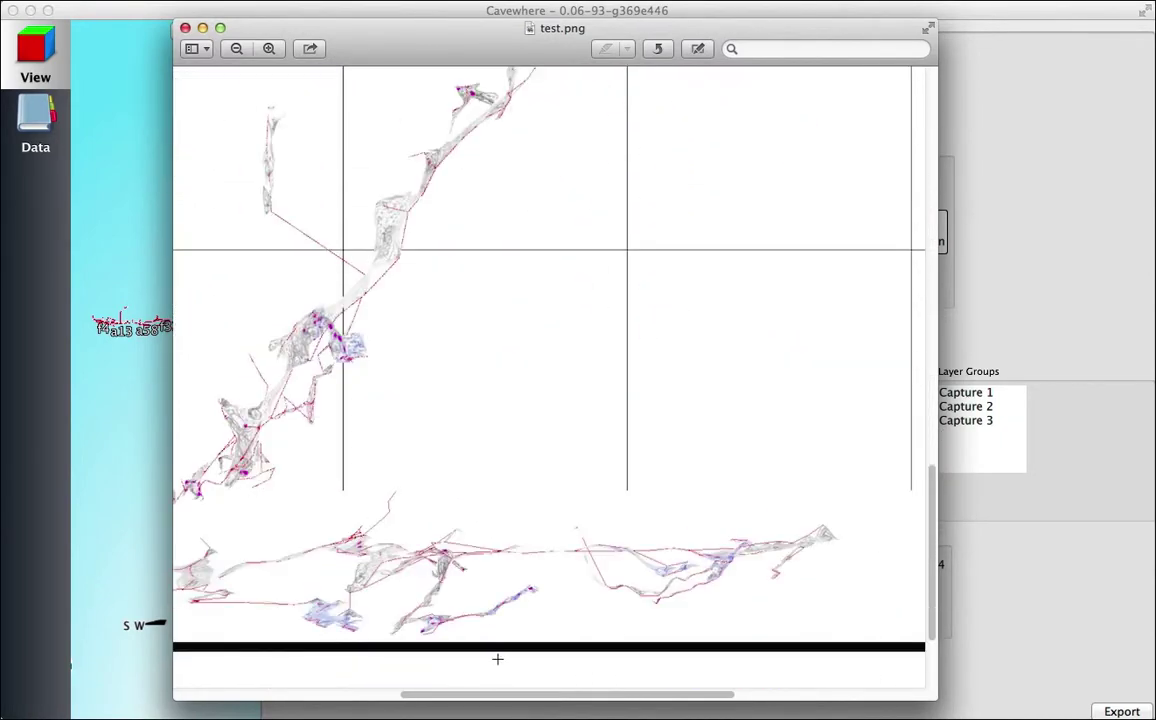
{"action": "left_click_drag", "start_coordinate": [498, 692], "coordinate": [402, 681]}
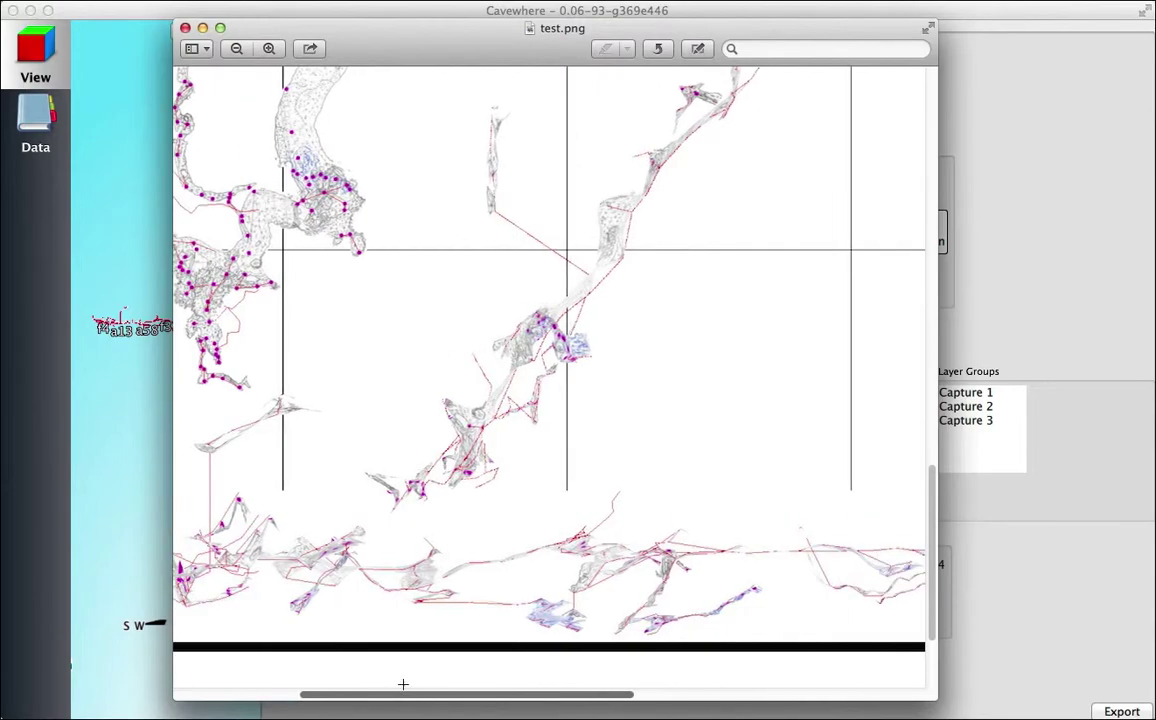
{"action": "scroll", "coordinate": [522, 435], "scroll_direction": "up", "scroll_amount": 8}
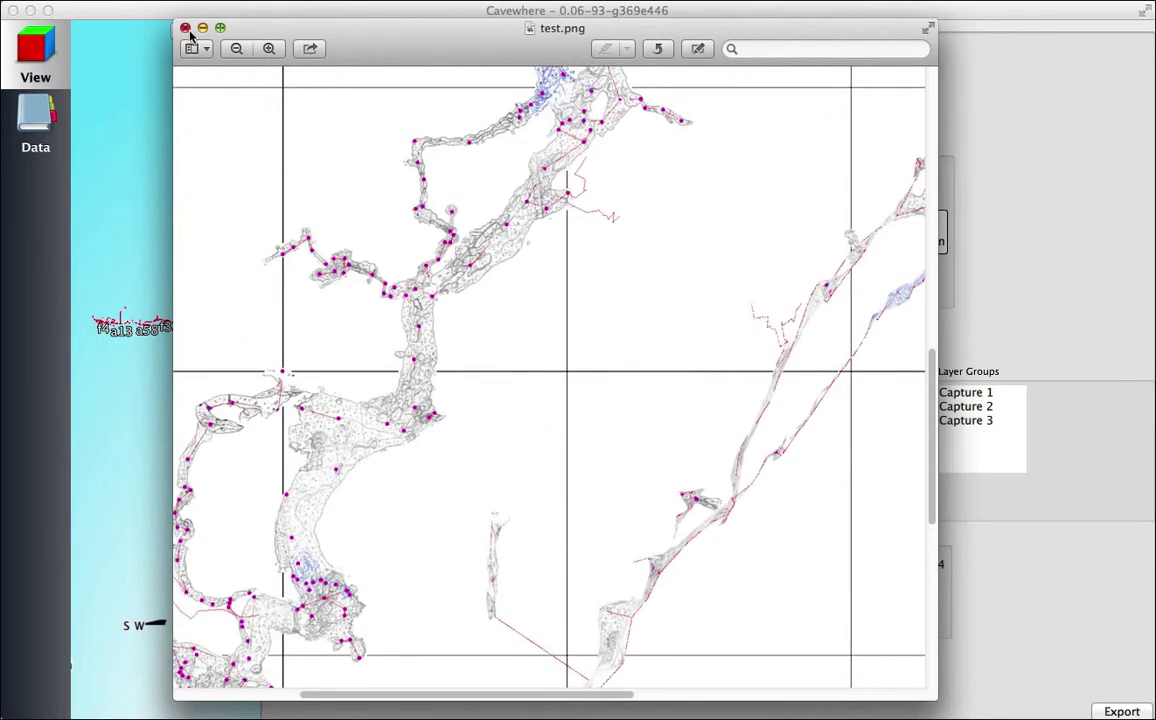
{"action": "left_click", "coordinate": [185, 28]}
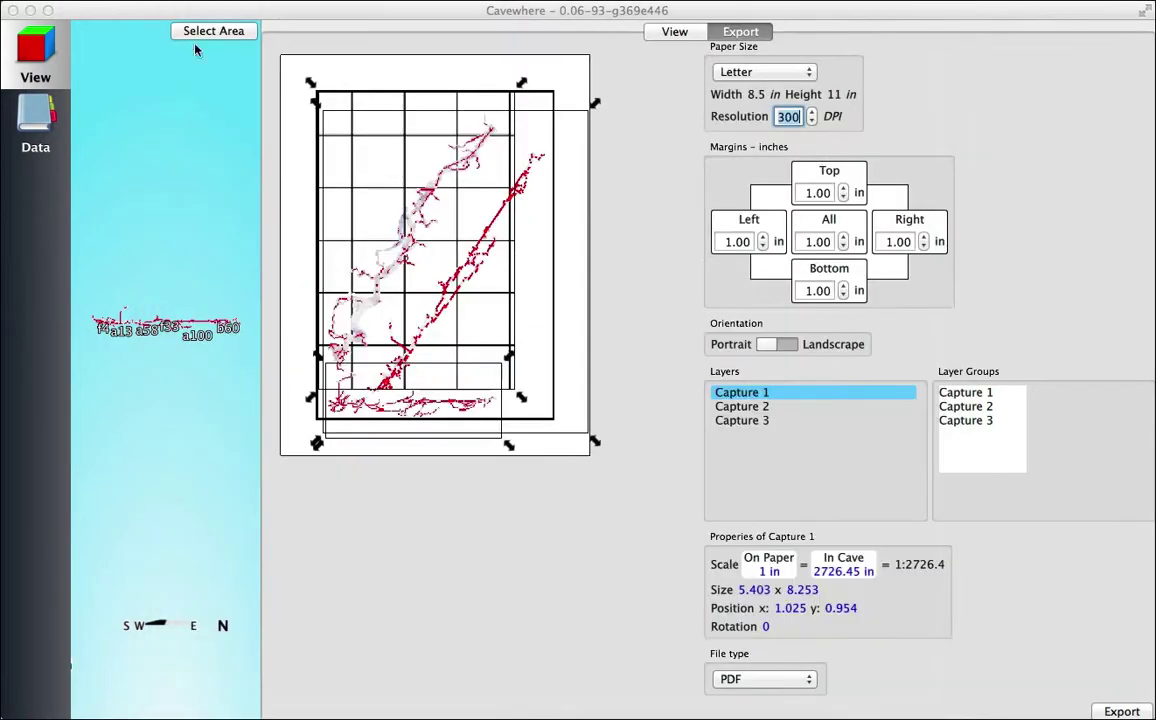
Remove the Capture 1, Capture 3 and Capture 2 layers from the export page
{"action": "left_click", "coordinate": [465, 291]}
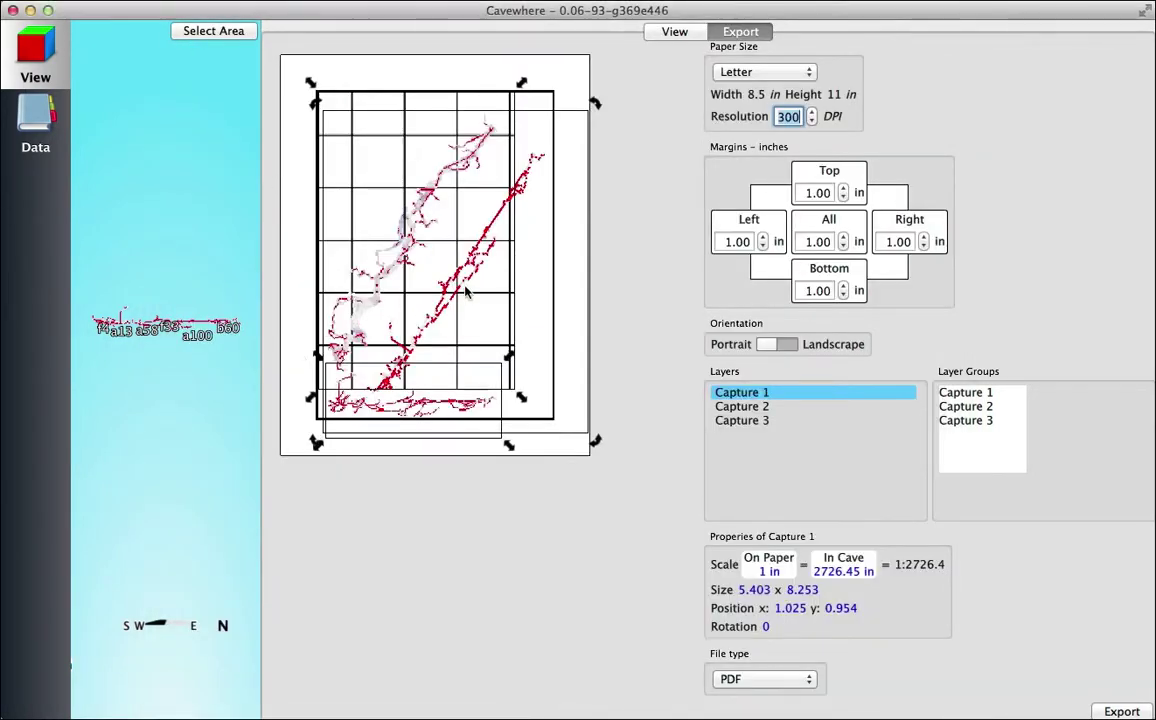
{"action": "right_click", "coordinate": [739, 398]}
{"action": "left_click", "coordinate": [760, 405]}
{"action": "right_click", "coordinate": [748, 406]}
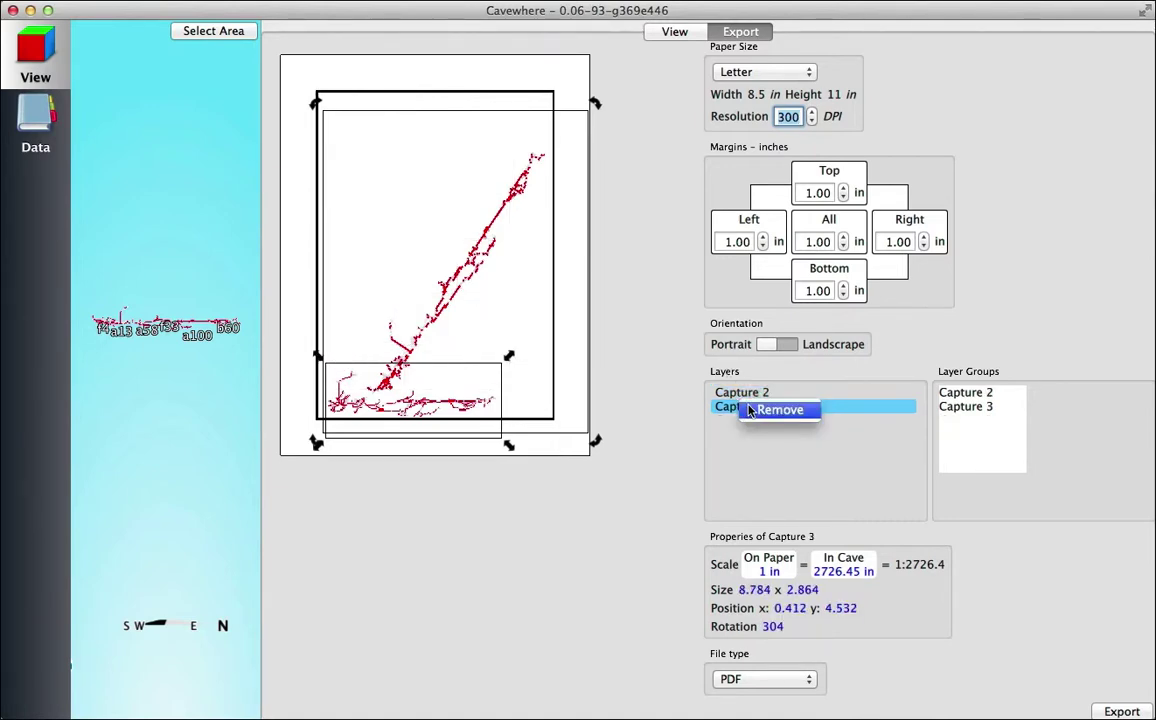
{"action": "left_click", "coordinate": [762, 409]}
{"action": "right_click", "coordinate": [741, 393]}
{"action": "left_click", "coordinate": [760, 398]}
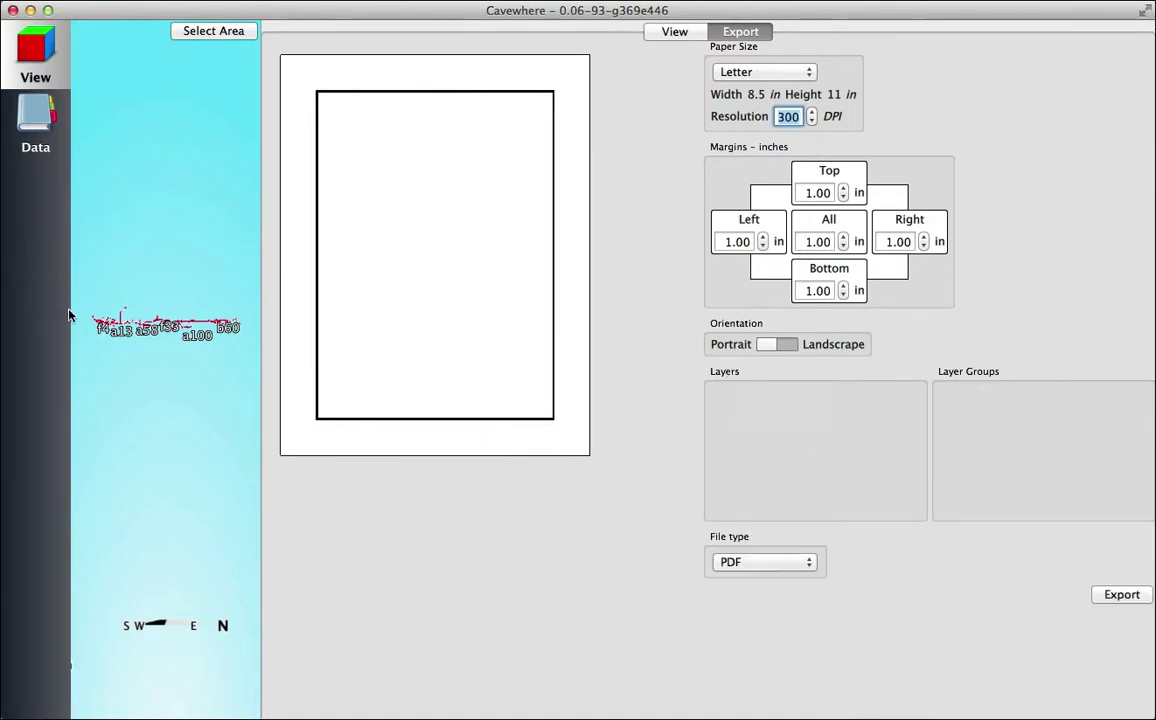
Set a top-down plan rotated to azimuth 309° and pan it across the survey
{"action": "left_click", "coordinate": [673, 35]}
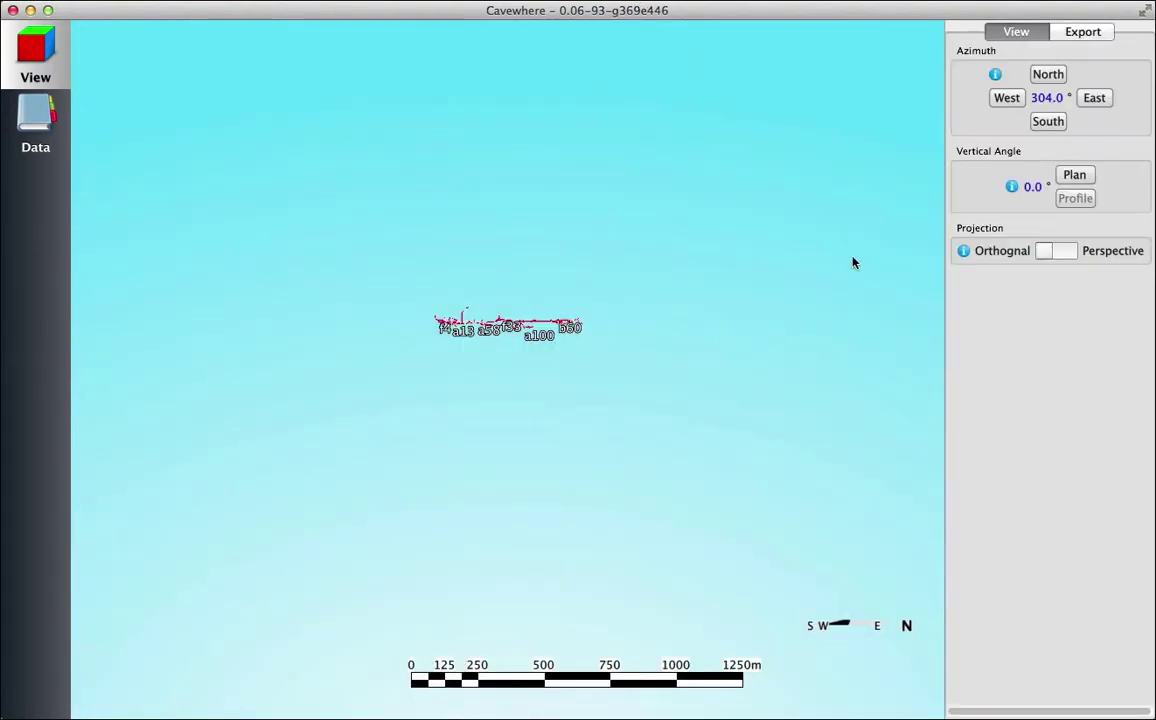
{"action": "left_click", "coordinate": [1062, 76]}
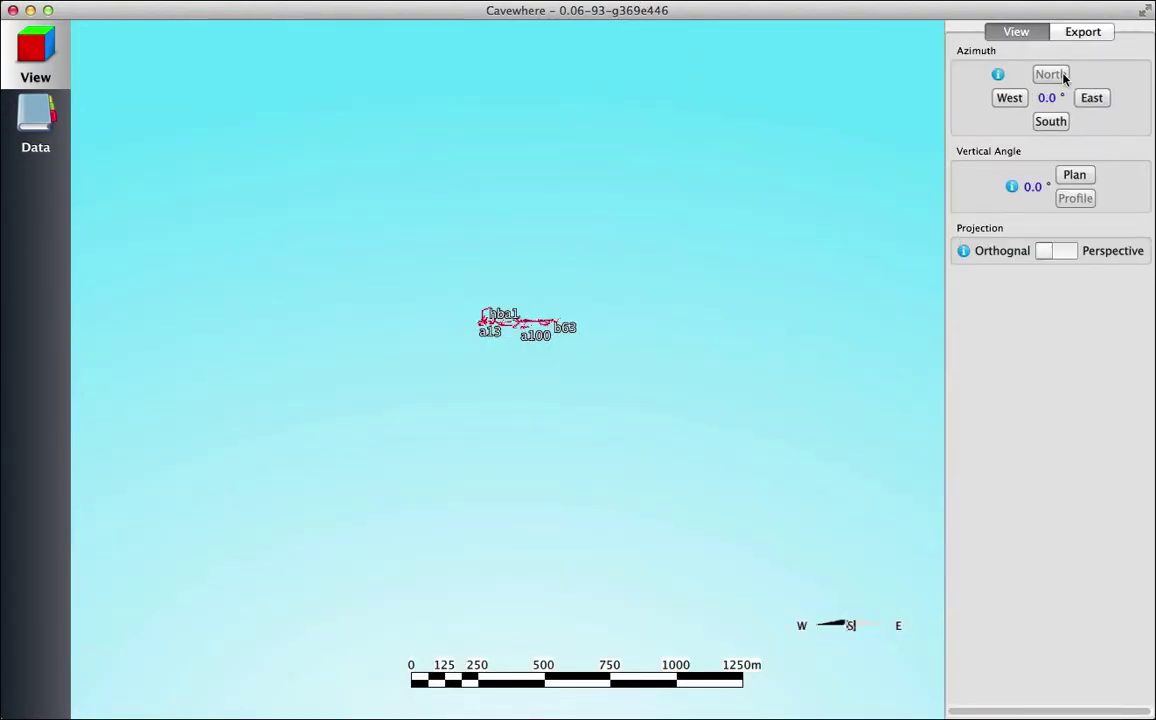
{"action": "left_click", "coordinate": [1063, 172]}
{"action": "left_click_drag", "start_coordinate": [833, 232], "coordinate": [475, 416]}
{"action": "right_click_drag", "start_coordinate": [612, 354], "coordinate": [568, 378]}
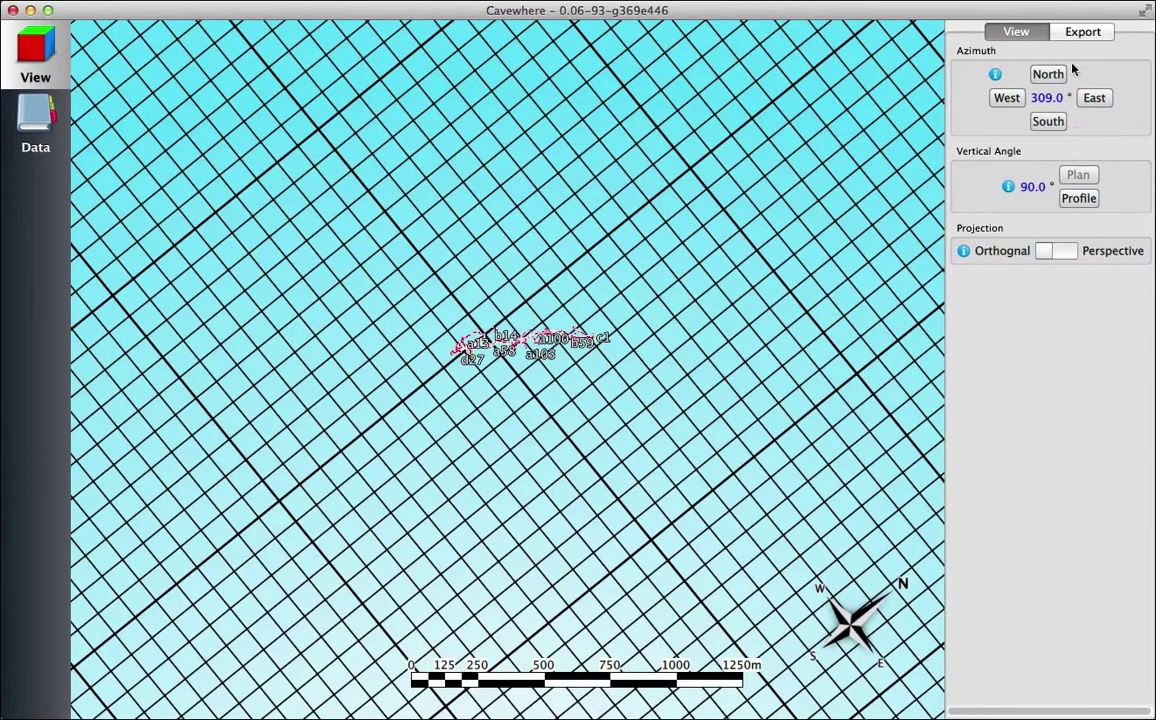
{"action": "left_click", "coordinate": [1082, 33]}
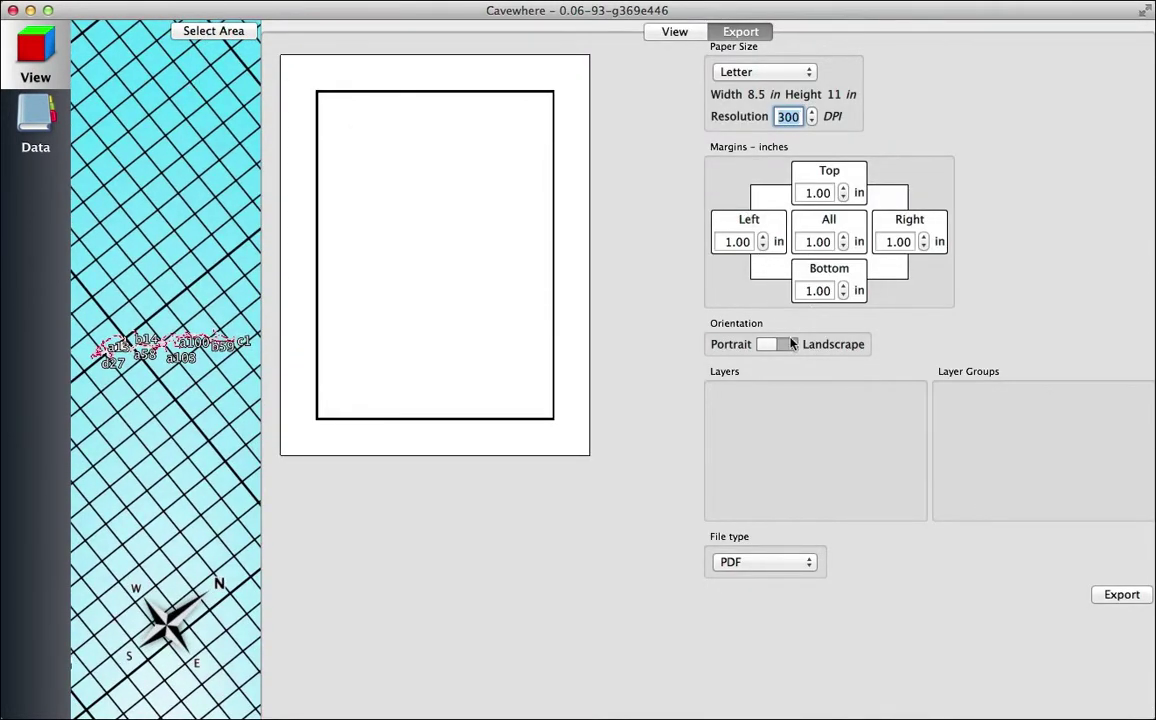
Switch the page to landscape and capture the 309° plan as Capture 1
{"action": "left_click", "coordinate": [788, 344]}
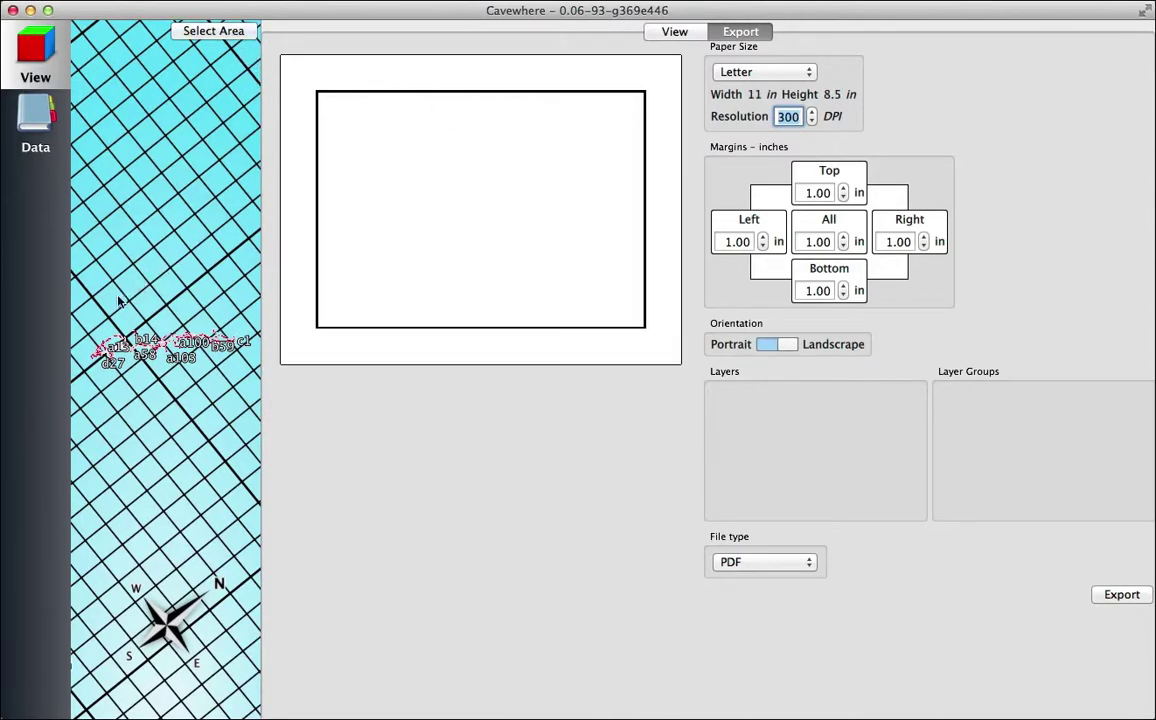
{"action": "left_click_drag", "start_coordinate": [88, 318], "coordinate": [248, 386]}
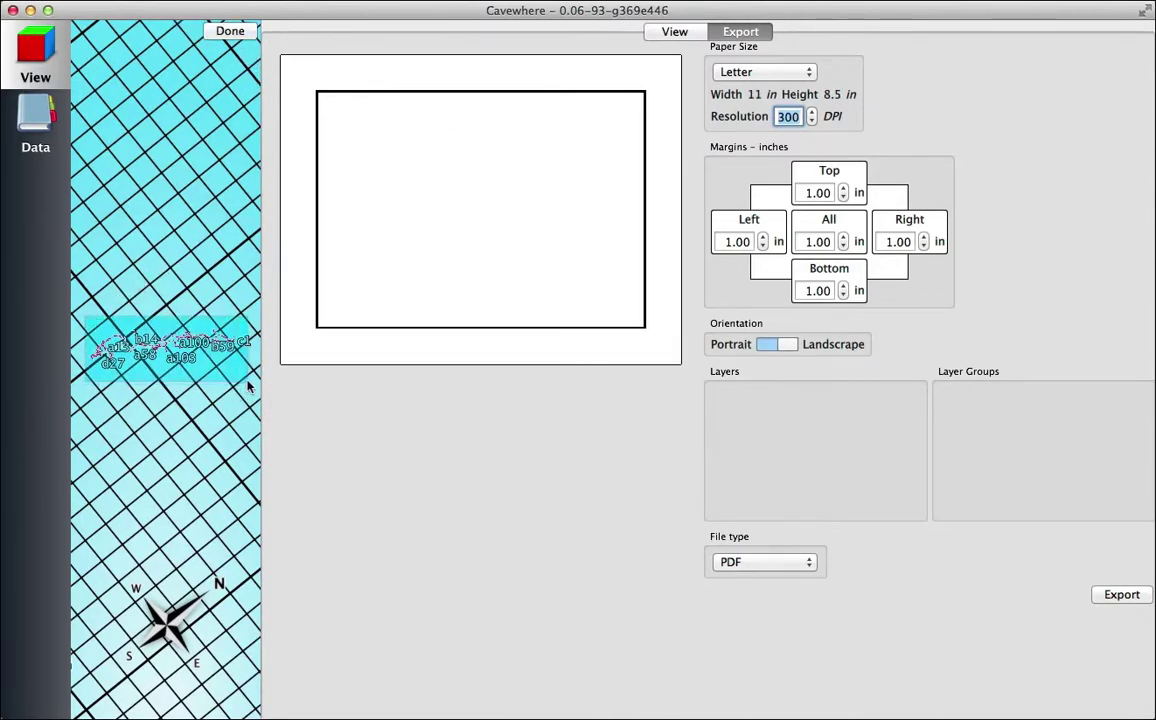
{"action": "left_click", "coordinate": [232, 33]}
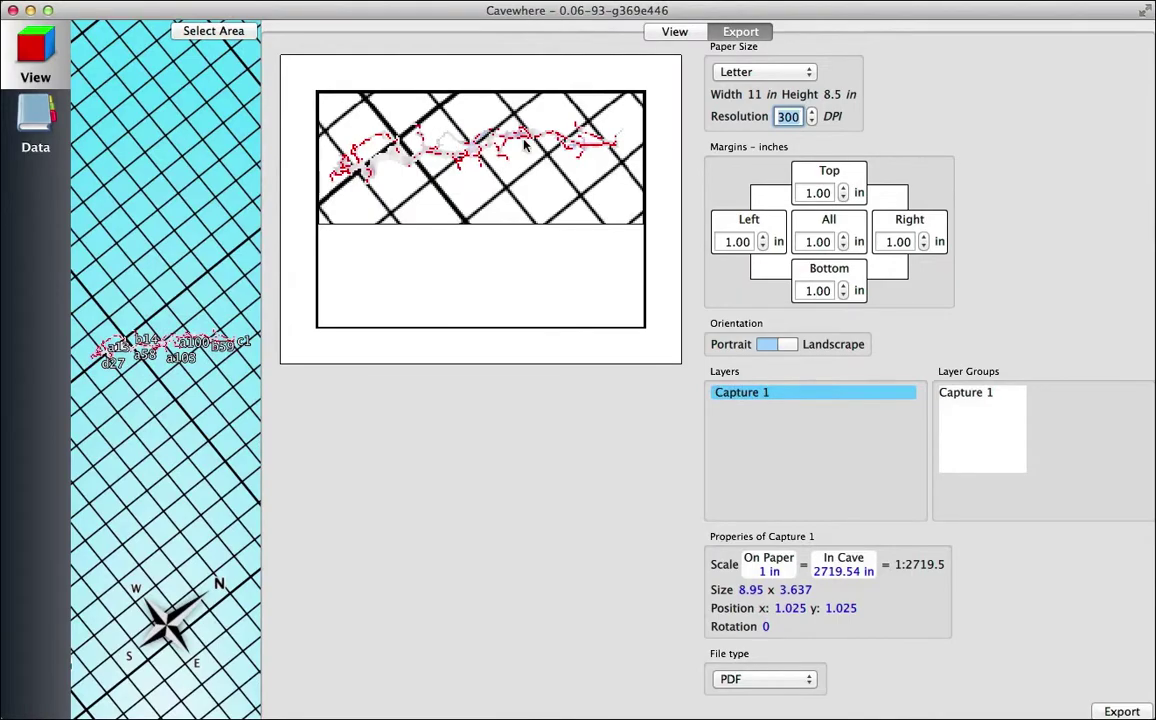
Tilt the cave to a side profile and capture the whole cave as Capture 2
{"action": "left_click", "coordinate": [672, 33]}
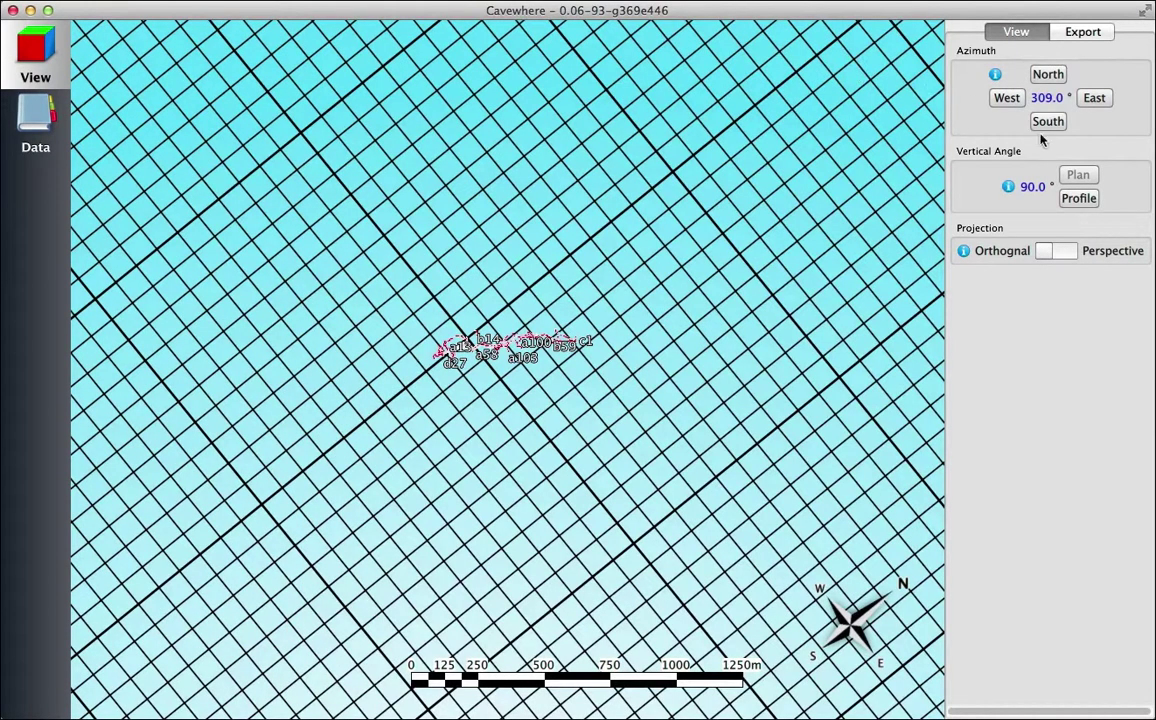
{"action": "left_click", "coordinate": [1073, 198]}
{"action": "scroll", "coordinate": [514, 207], "scroll_direction": "up", "scroll_amount": 5}
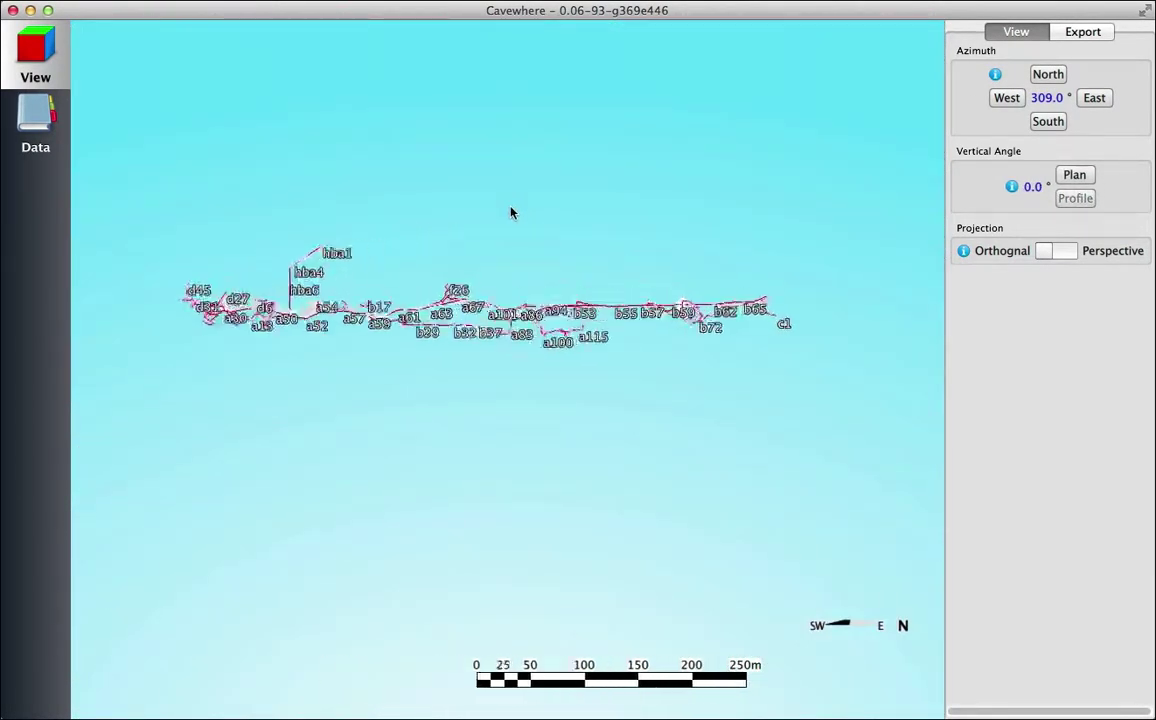
{"action": "left_click", "coordinate": [1082, 32]}
{"action": "scroll", "coordinate": [140, 316], "scroll_direction": "down", "scroll_amount": 3}
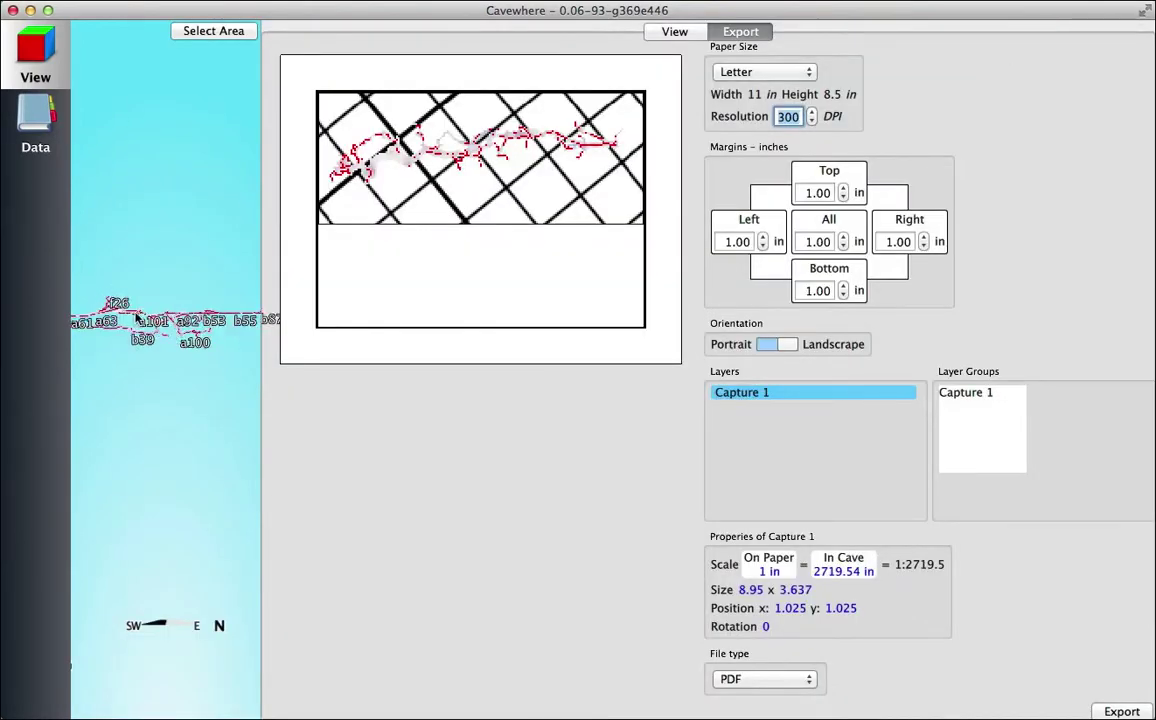
{"action": "scroll", "coordinate": [142, 316], "scroll_direction": "down", "scroll_amount": 3}
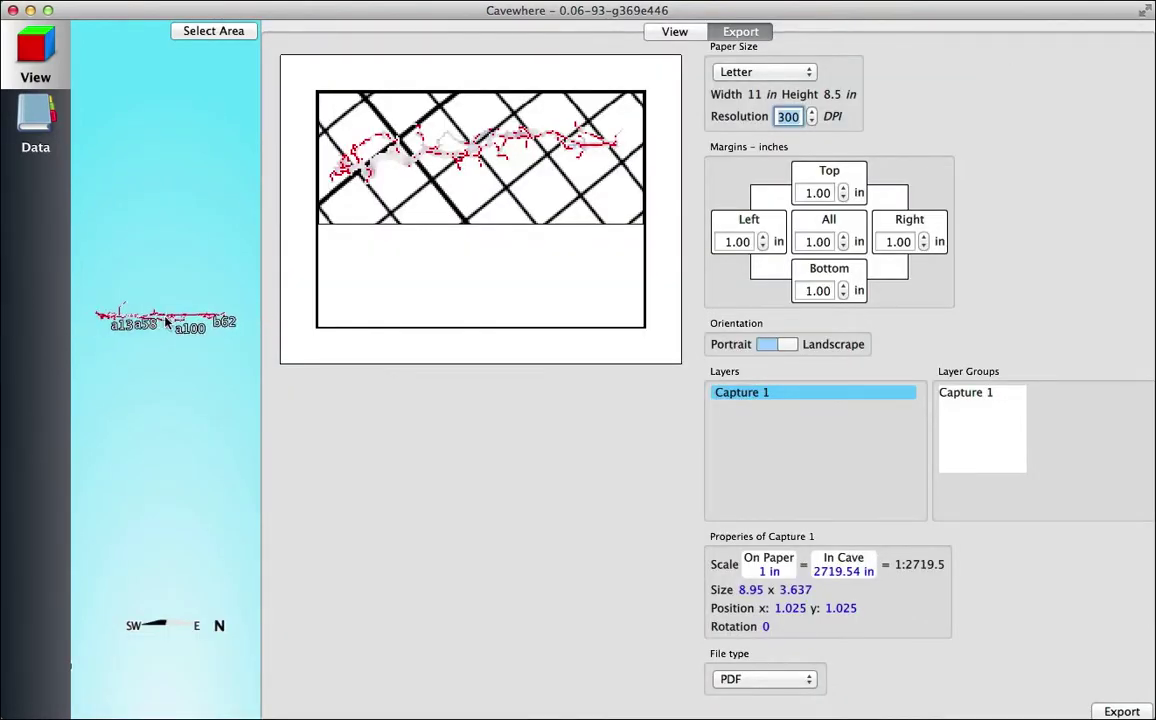
{"action": "left_click", "coordinate": [215, 33]}
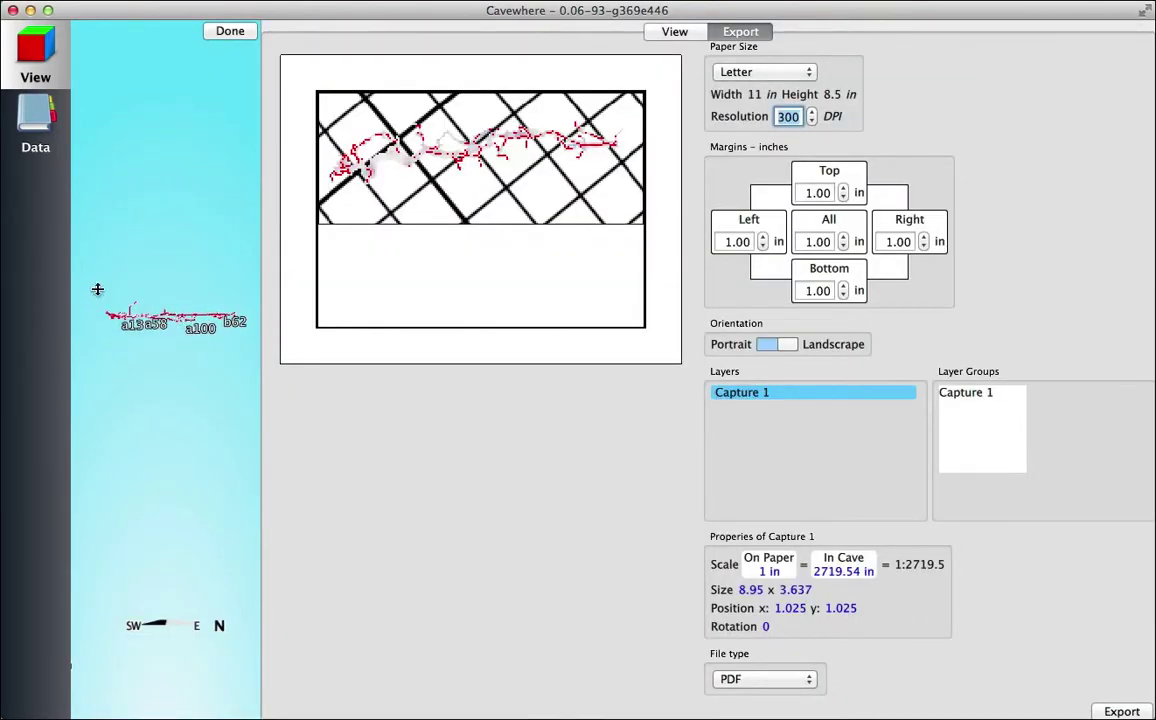
{"action": "left_click_drag", "start_coordinate": [93, 285], "coordinate": [245, 341]}
{"action": "left_click", "coordinate": [231, 33]}
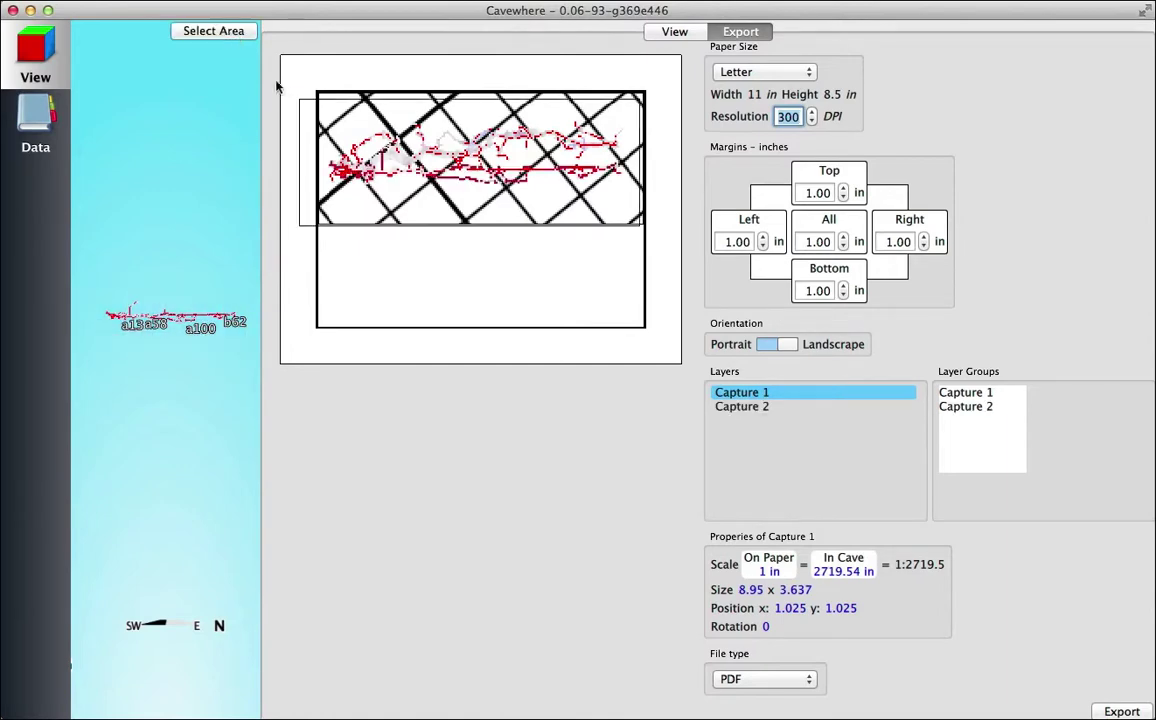
Capture stations a52–a58 as a small Capture 3 inset, place it lower, and export to test.png
{"action": "scroll", "coordinate": [200, 440], "scroll_direction": "up", "scroll_amount": 5}
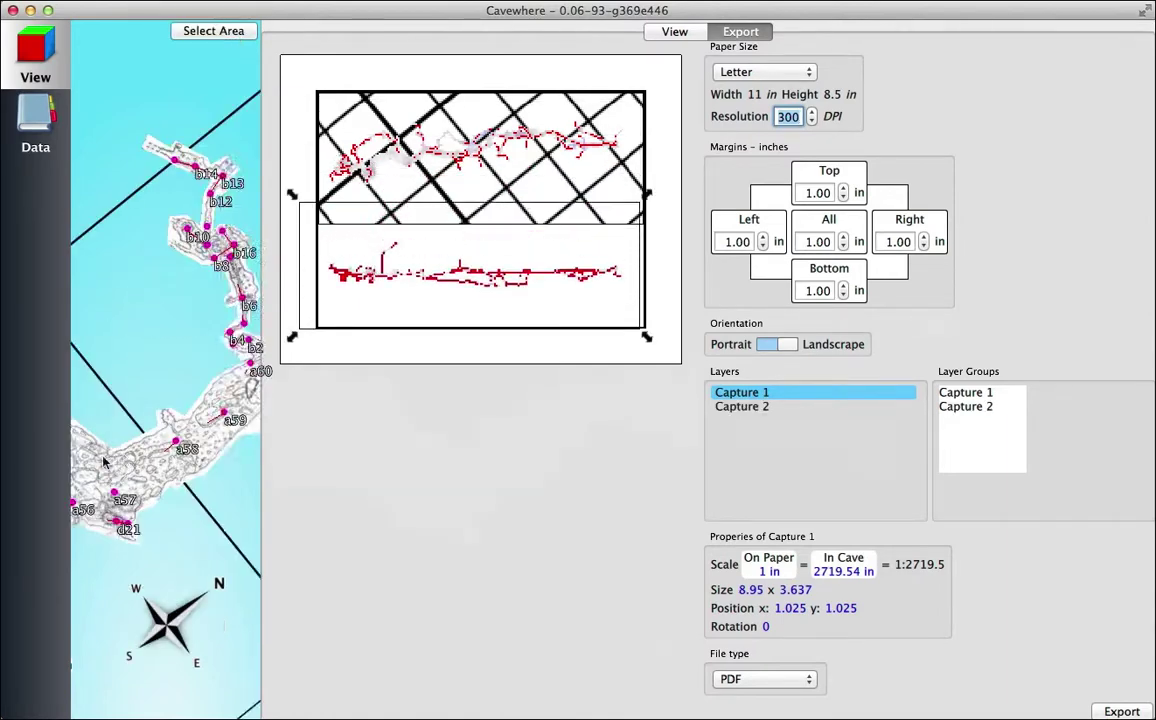
{"action": "scroll", "coordinate": [200, 440], "scroll_direction": "down", "scroll_amount": 3}
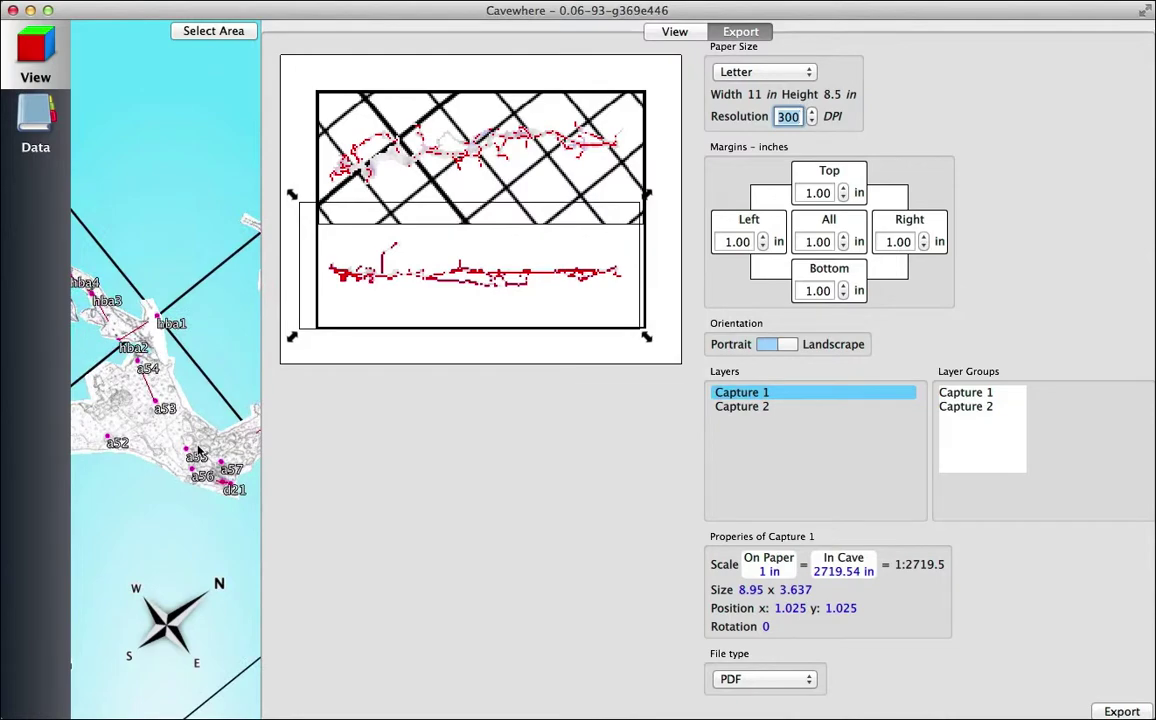
{"action": "scroll", "coordinate": [198, 452], "scroll_direction": "down", "scroll_amount": 1}
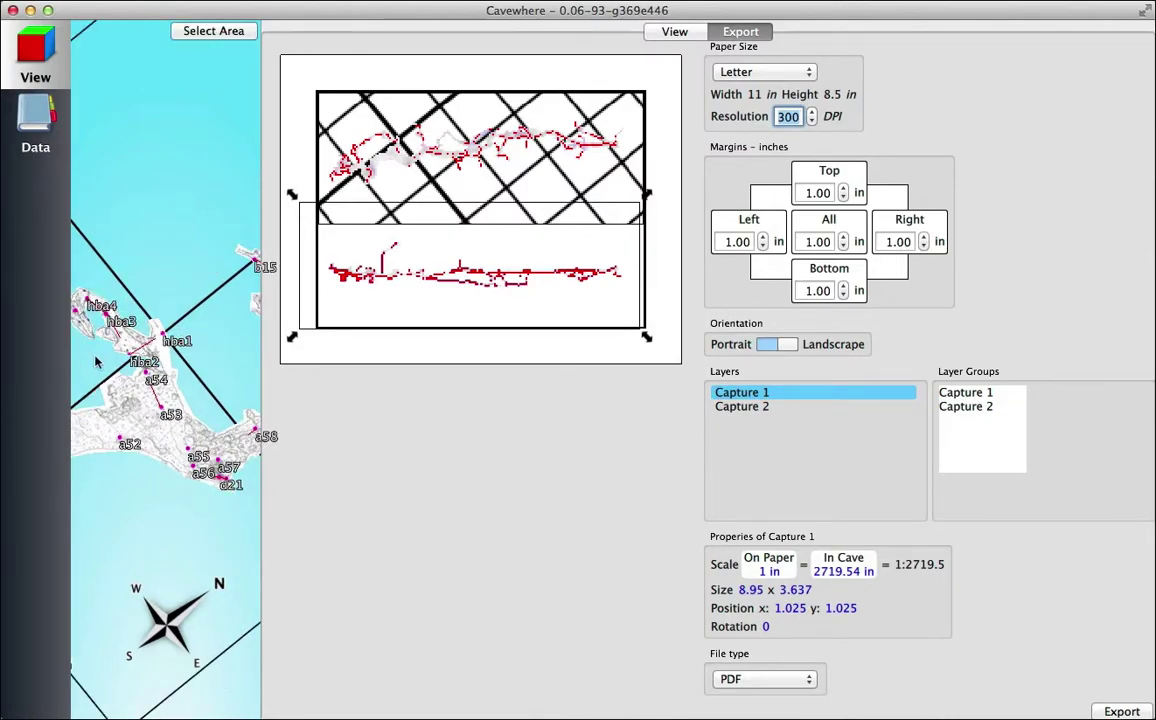
{"action": "left_click_drag", "start_coordinate": [89, 361], "coordinate": [252, 505]}
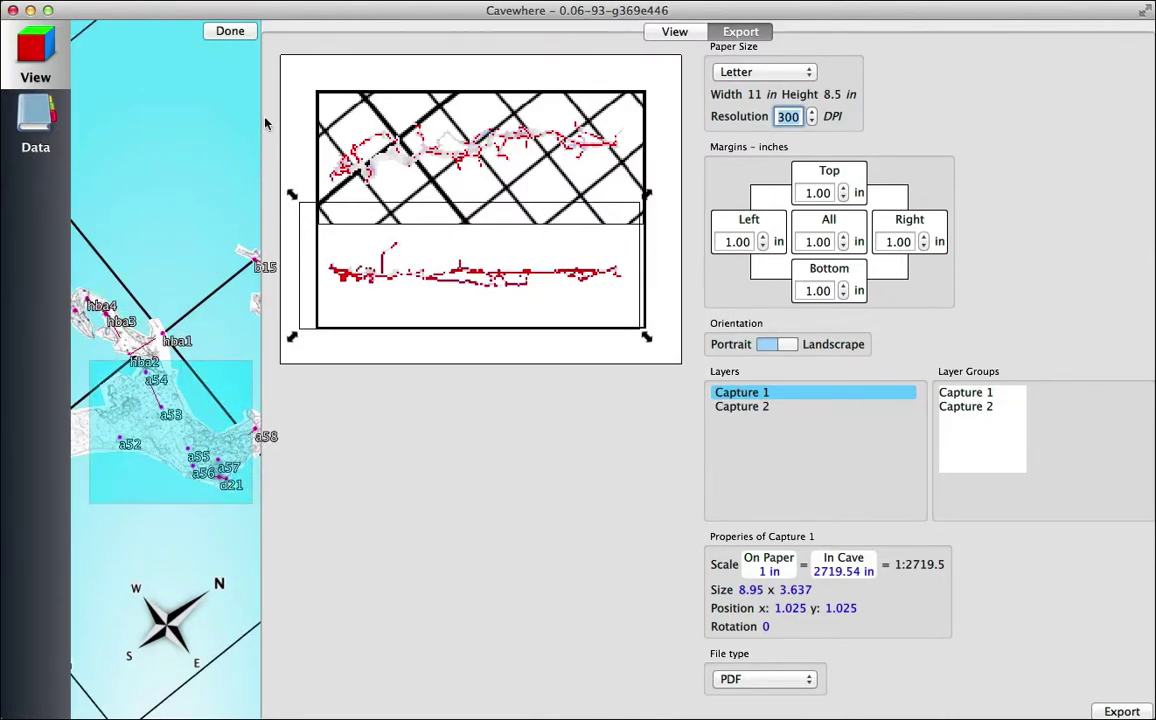
{"action": "left_click", "coordinate": [230, 33]}
{"action": "left_click_drag", "start_coordinate": [386, 155], "coordinate": [388, 182]}
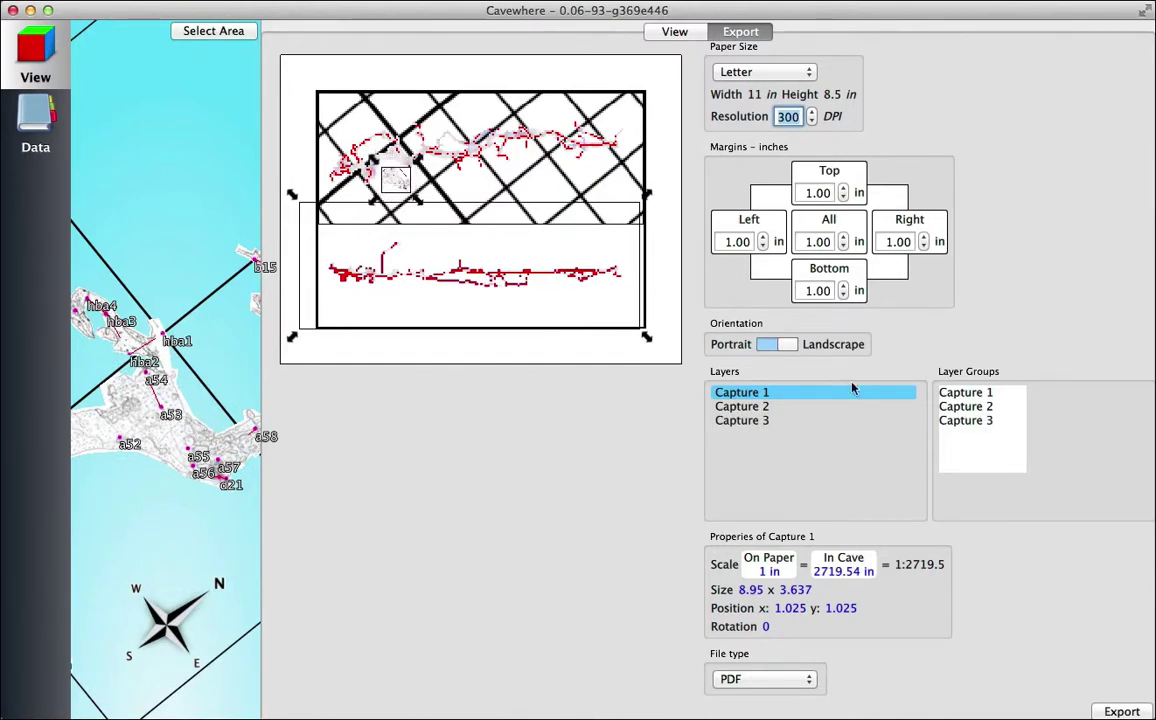
{"action": "left_click", "coordinate": [1112, 710]}
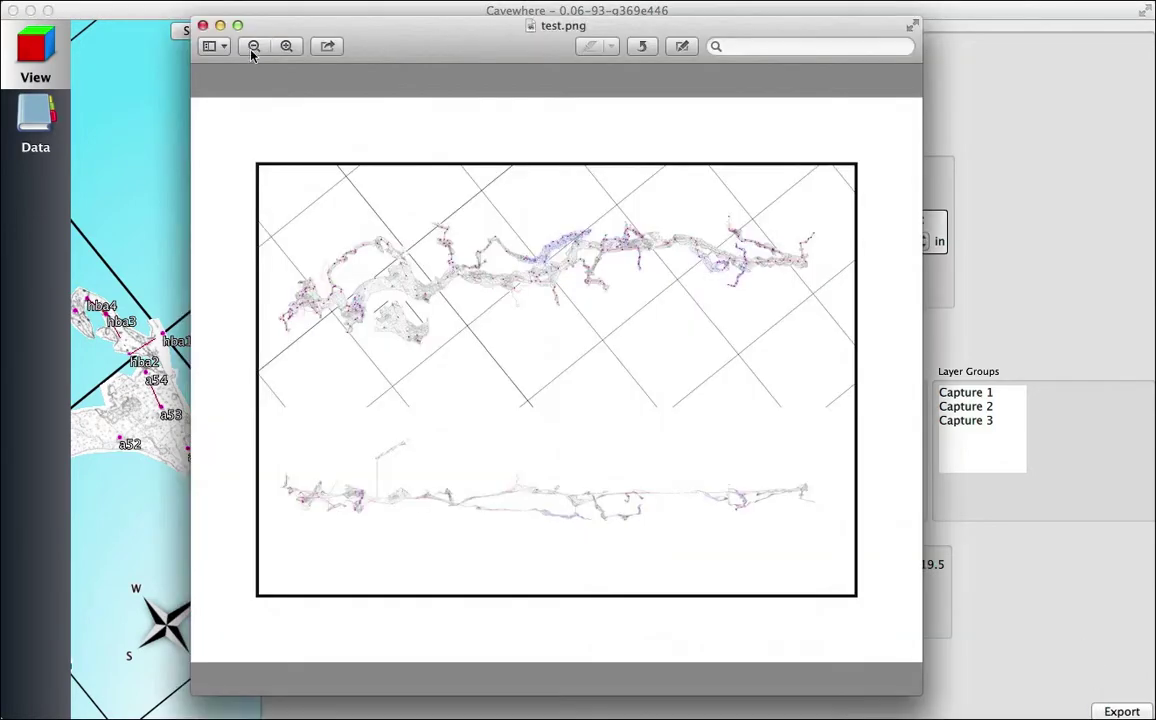
Zoom into test.png in Preview to check survey detail, zoom back out, and close it
{"action": "left_click", "coordinate": [286, 46]}
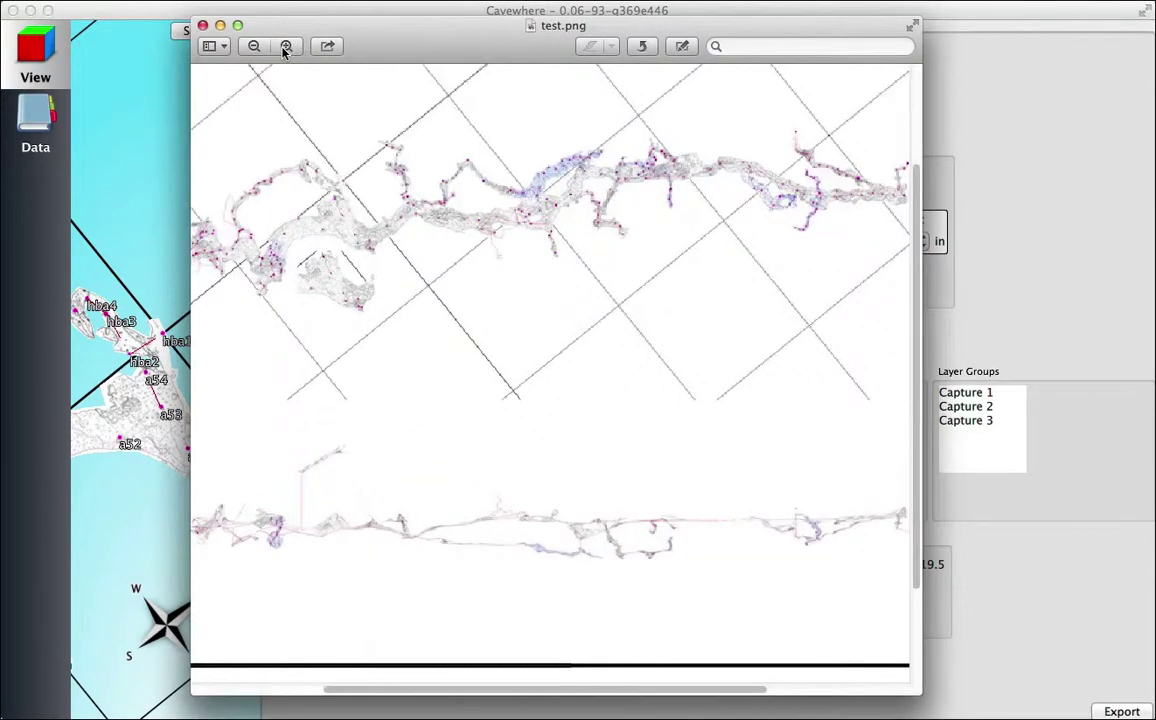
{"action": "left_click", "coordinate": [286, 46]}
{"action": "left_click", "coordinate": [286, 46]}
{"action": "scroll", "coordinate": [382, 331], "scroll_direction": "up", "scroll_amount": 10}
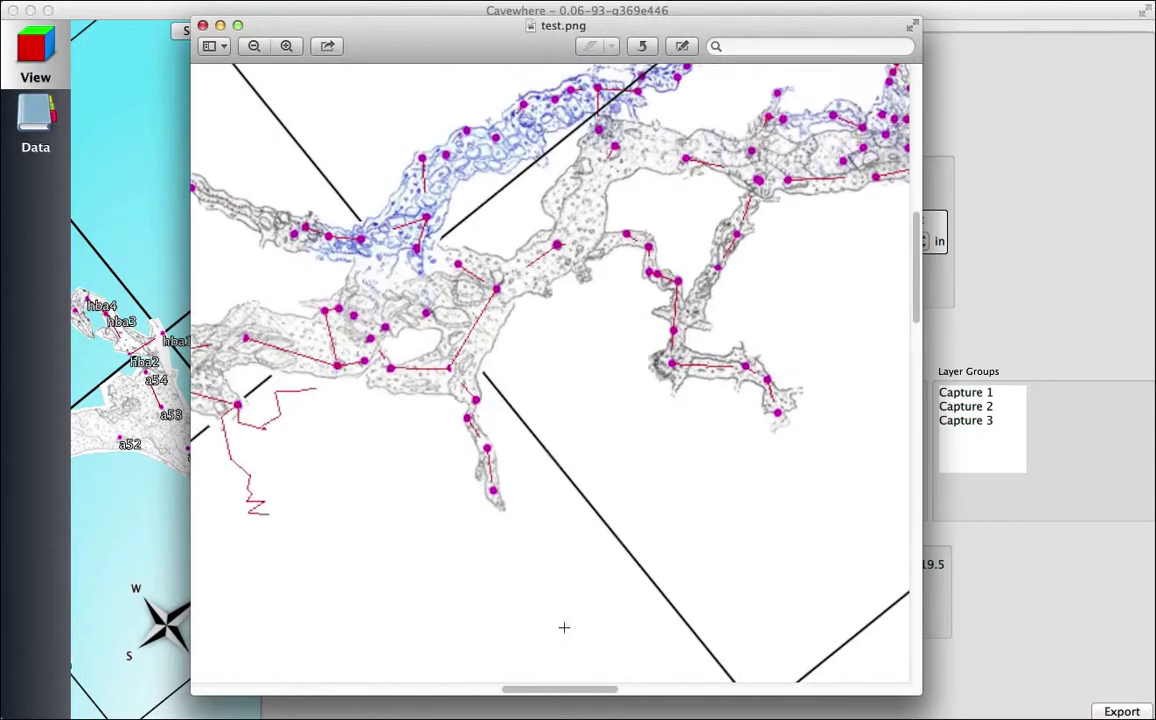
{"action": "scroll", "coordinate": [540, 600], "scroll_direction": "left", "scroll_amount": 10}
{"action": "scroll", "coordinate": [517, 535], "scroll_direction": "down", "scroll_amount": 4}
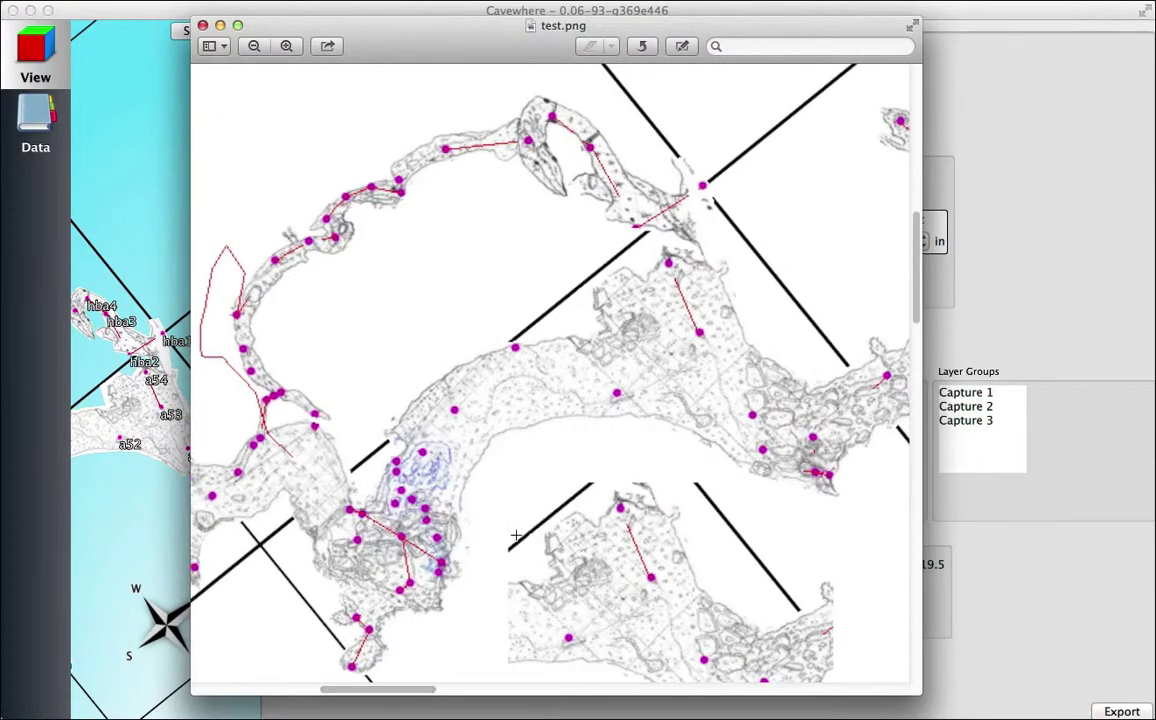
{"action": "scroll", "coordinate": [517, 535], "scroll_direction": "down", "scroll_amount": 15}
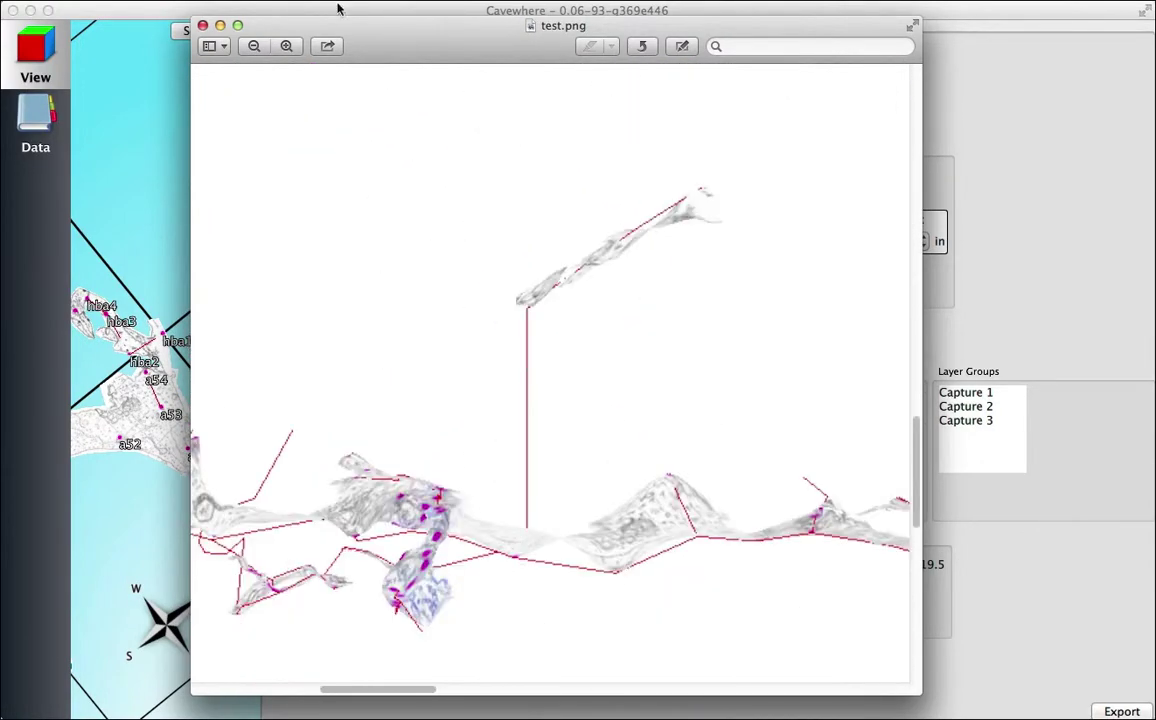
{"action": "left_click", "coordinate": [253, 46]}
{"action": "left_click", "coordinate": [253, 46]}
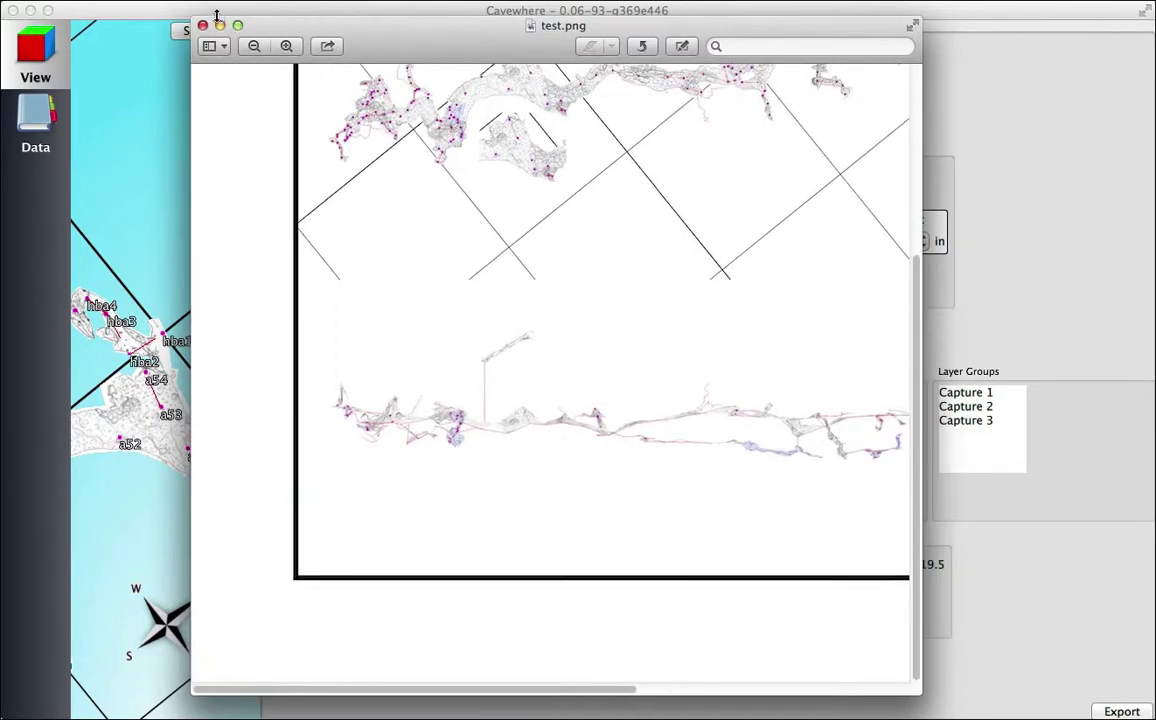
{"action": "left_click", "coordinate": [203, 25]}
Change the export resolution to 600 DPI
{"action": "left_click", "coordinate": [787, 117]}
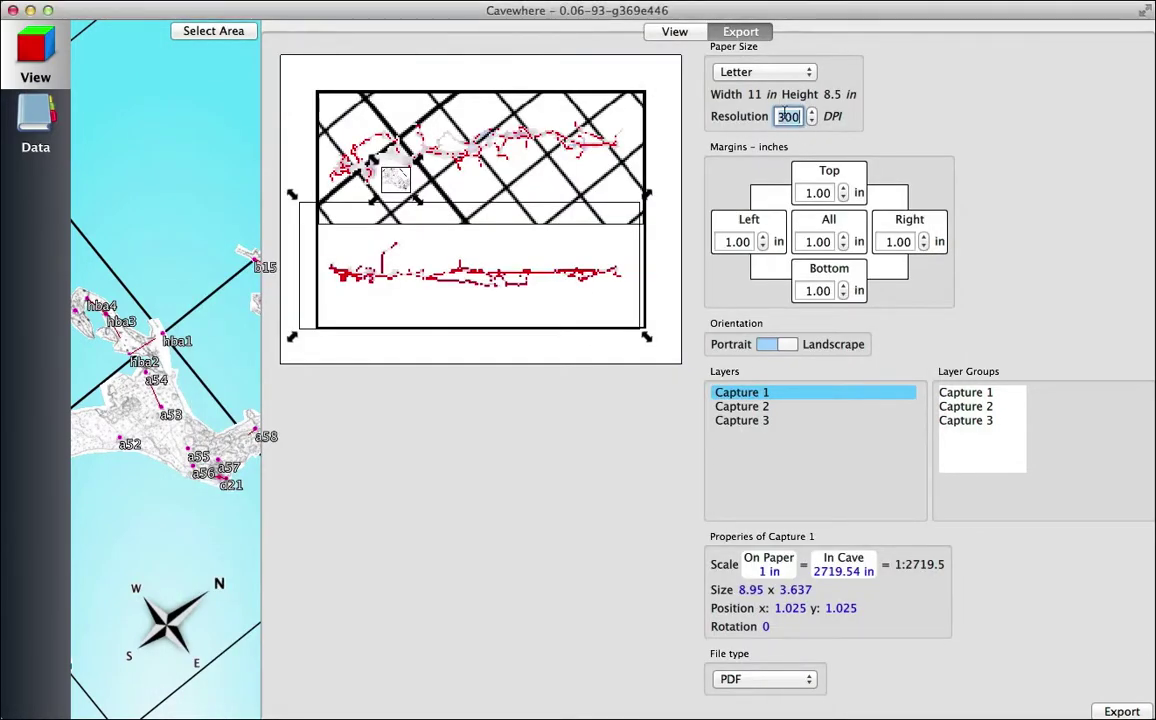
{"action": "type", "text": "600"}
{"action": "key", "text": "Return"}
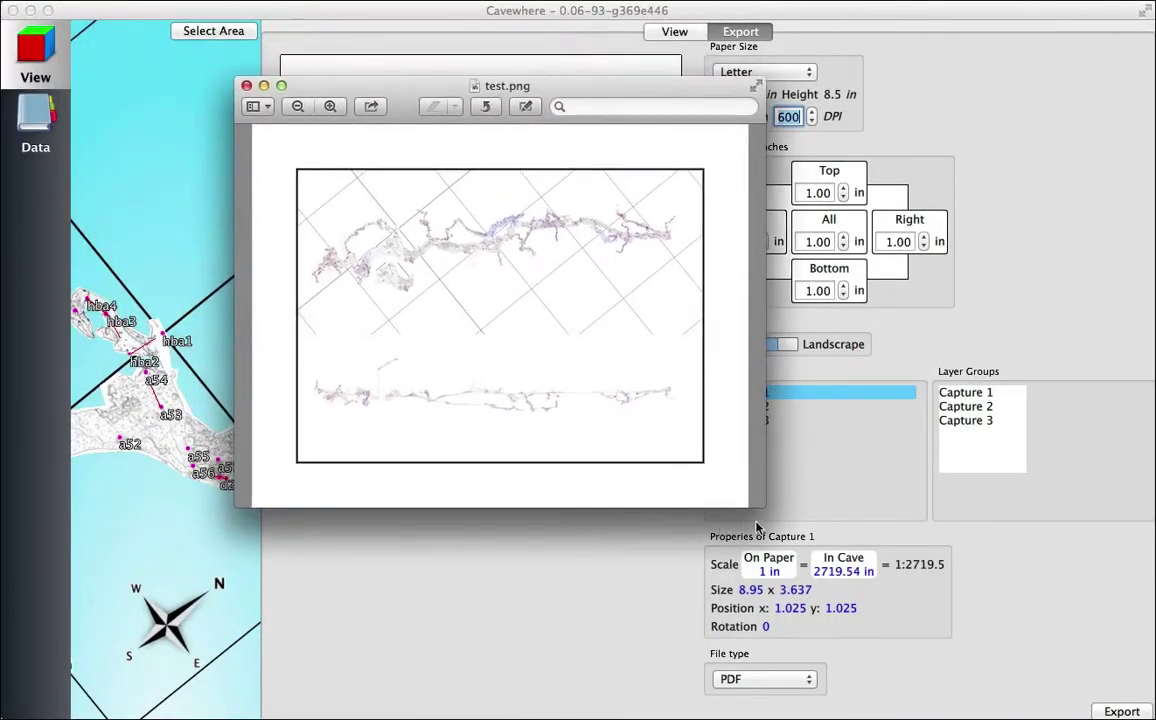
Enlarge the Preview window and zoom into the 600 DPI test.png's survey detail, then zoom out
{"action": "left_click_drag", "start_coordinate": [763, 508], "coordinate": [1058, 692]}
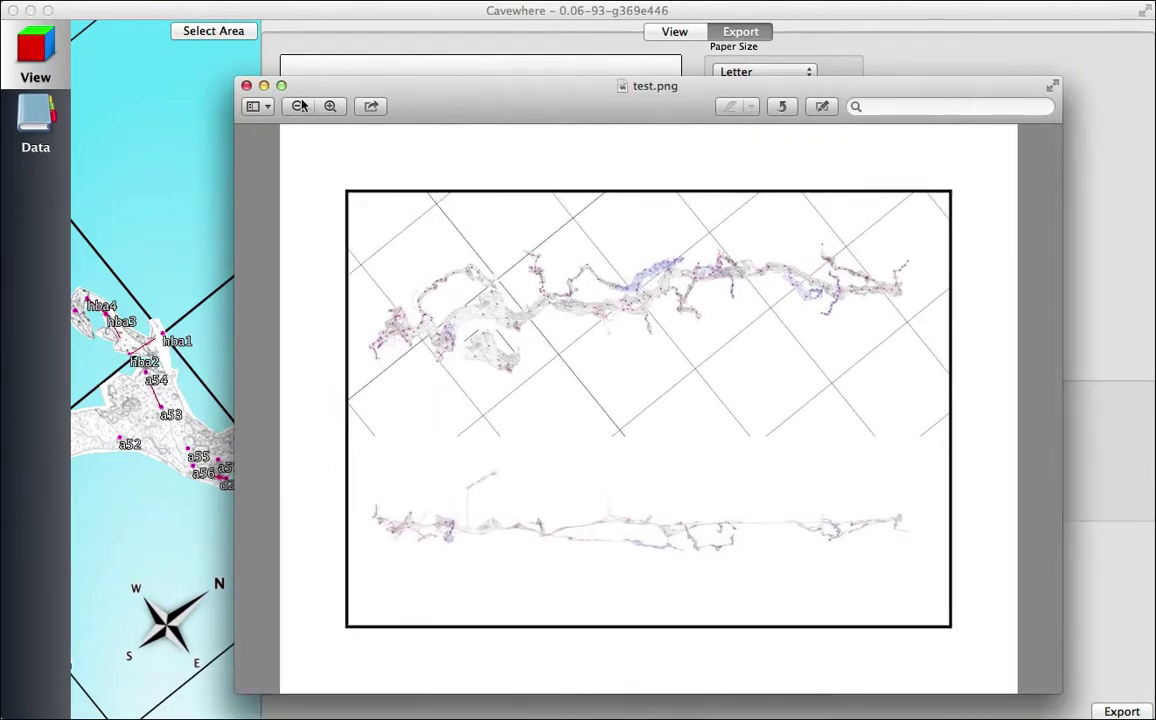
{"action": "left_click", "coordinate": [330, 107]}
{"action": "scroll", "coordinate": [359, 279], "scroll_direction": "down", "scroll_amount": 5}
{"action": "scroll", "coordinate": [359, 279], "scroll_direction": "up", "scroll_amount": 10}
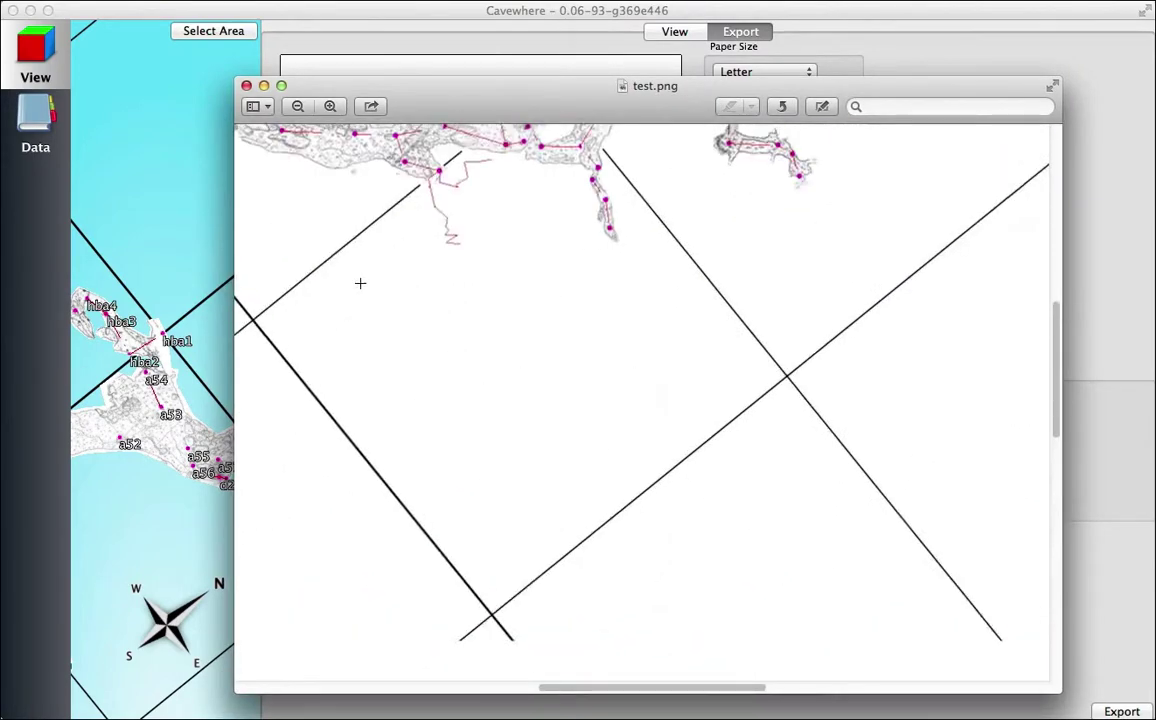
{"action": "left_click_drag", "start_coordinate": [625, 687], "coordinate": [500, 687]}
{"action": "left_click", "coordinate": [330, 107]}
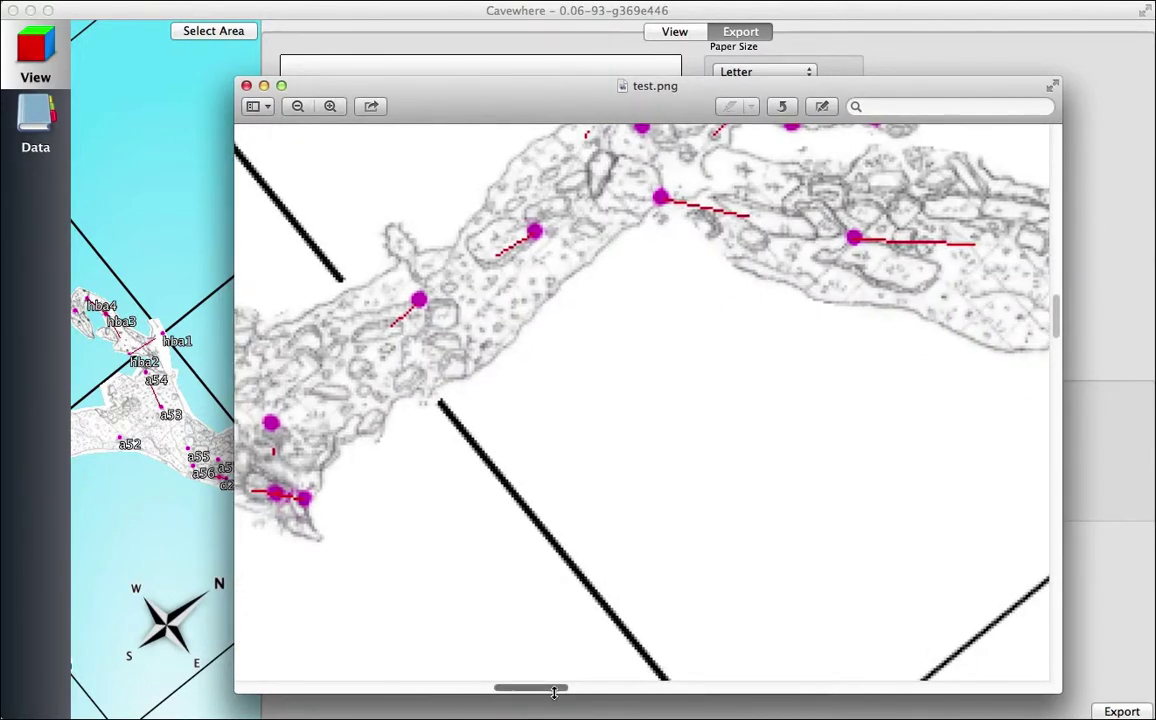
{"action": "scroll", "coordinate": [440, 397], "scroll_direction": "left", "scroll_amount": 5}
{"action": "left_click", "coordinate": [297, 107]}
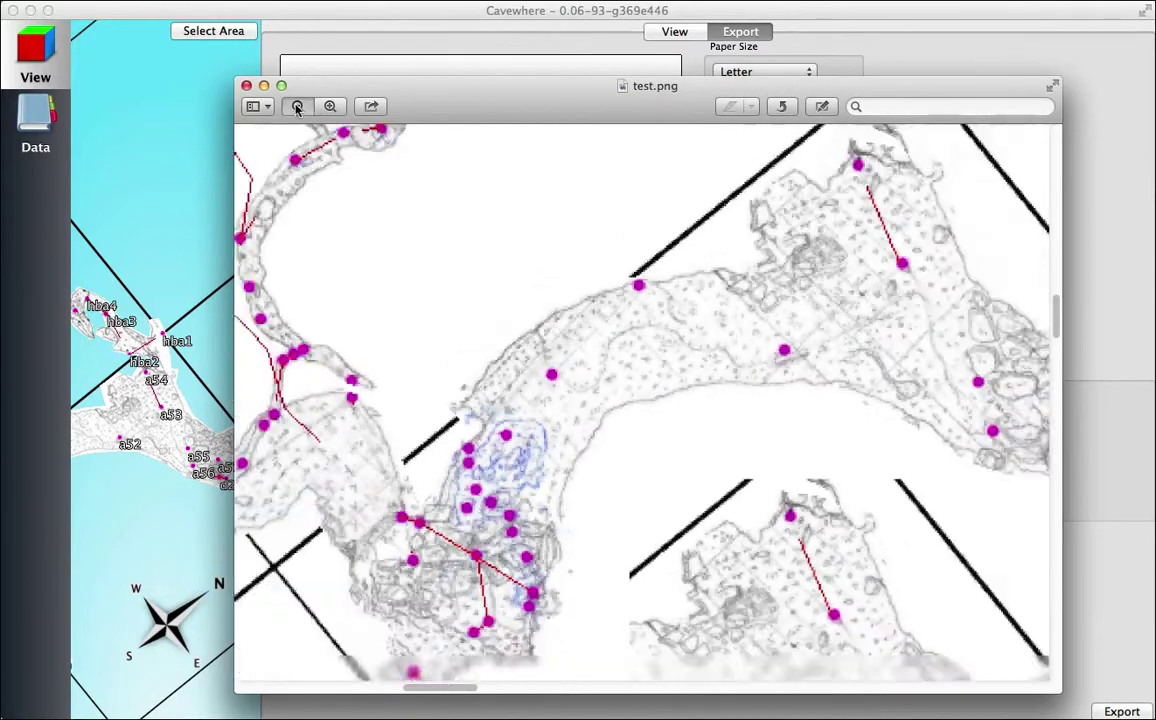
{"action": "scroll", "coordinate": [550, 330], "scroll_direction": "down", "scroll_amount": 10}
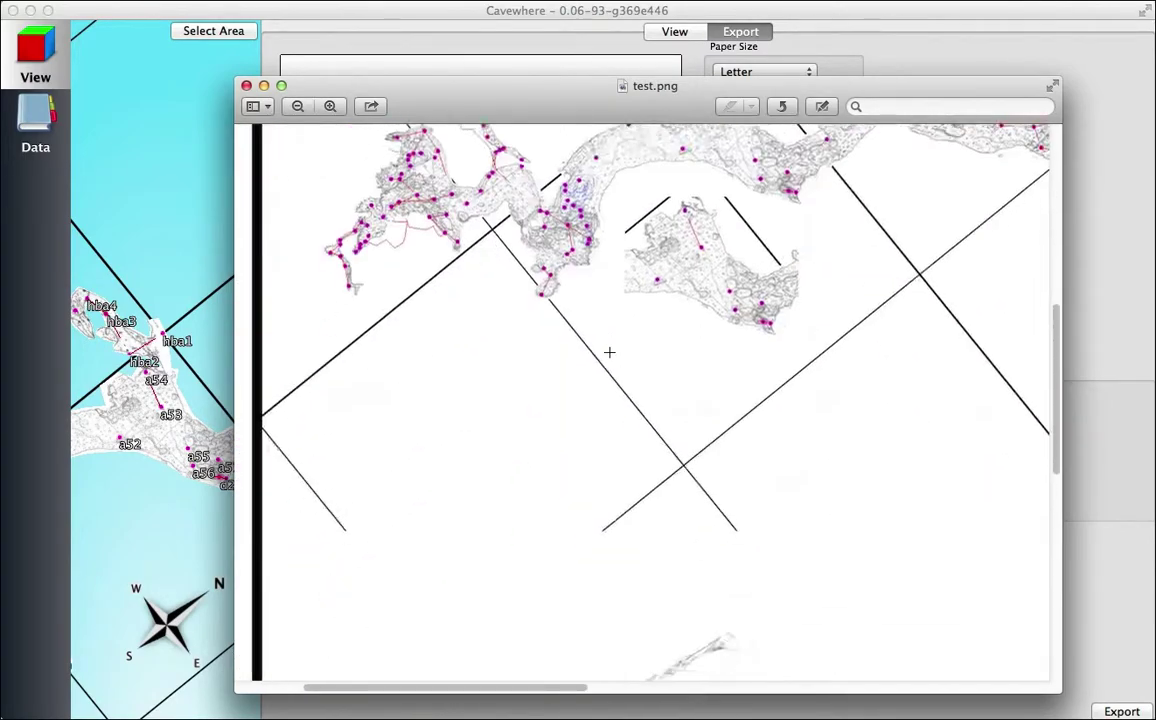
Close the exported image, edit the export resolution, and set the overall margin to 0.5
{"action": "left_click", "coordinate": [246, 85]}
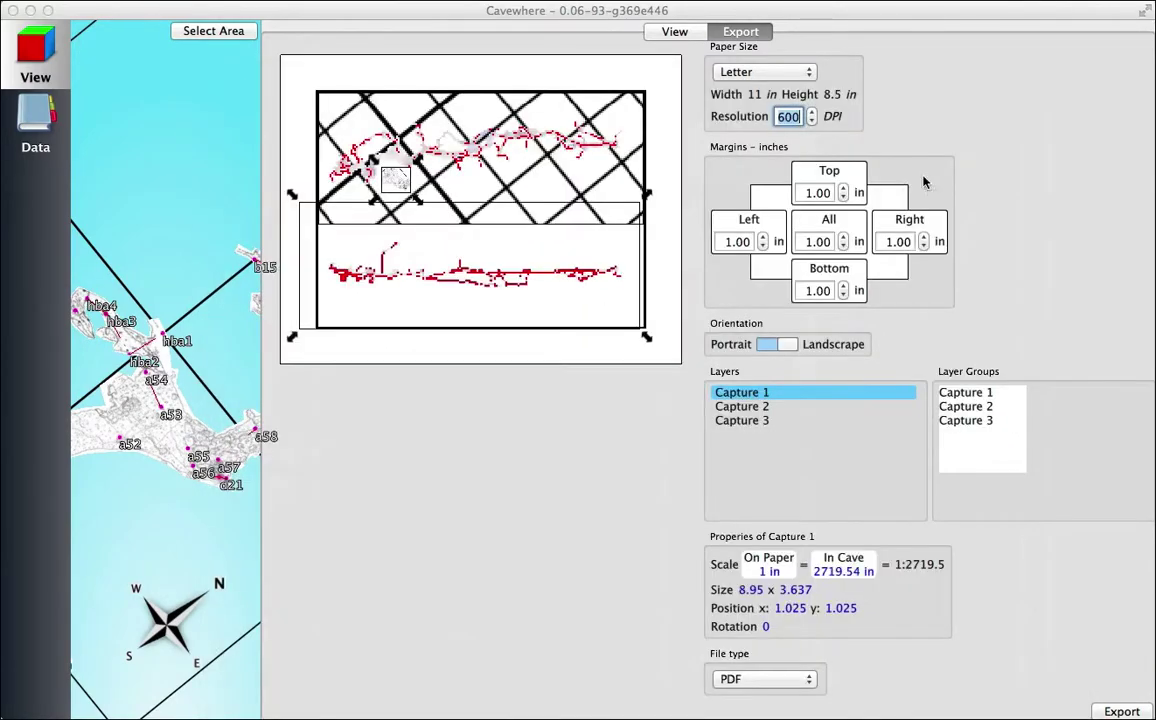
{"action": "left_click", "coordinate": [794, 116]}
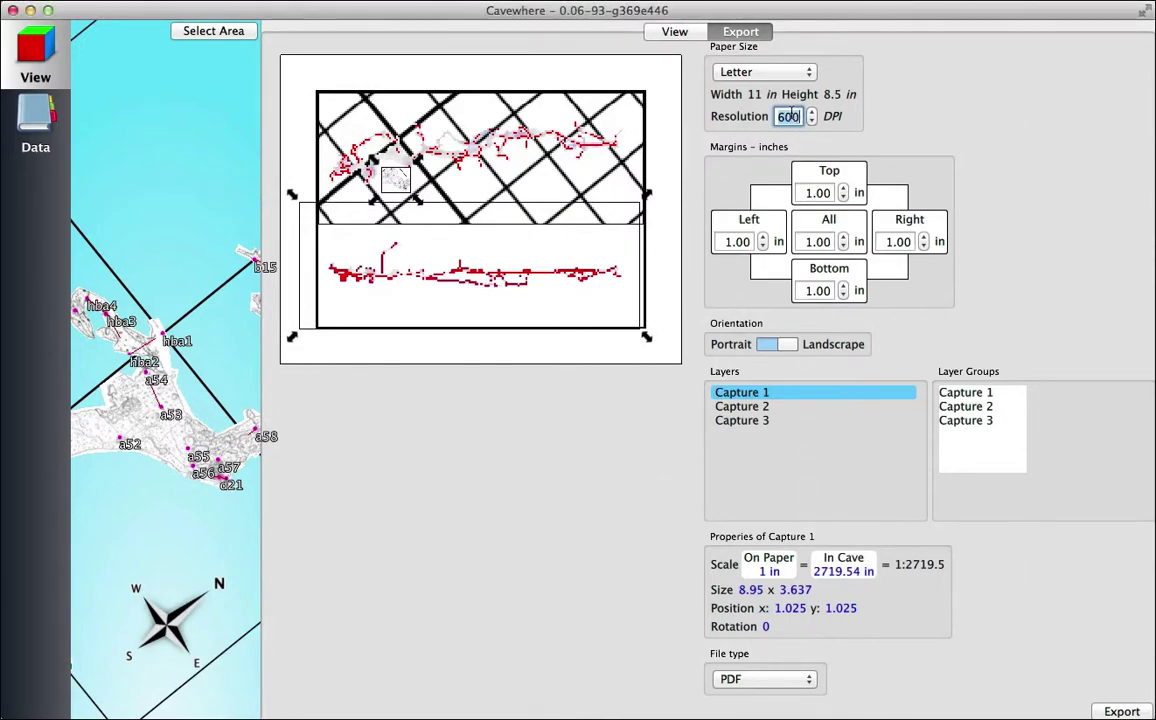
{"action": "type", "text": "30"}
{"action": "double_click", "coordinate": [793, 116]}
{"action": "left_click", "coordinate": [821, 243]}
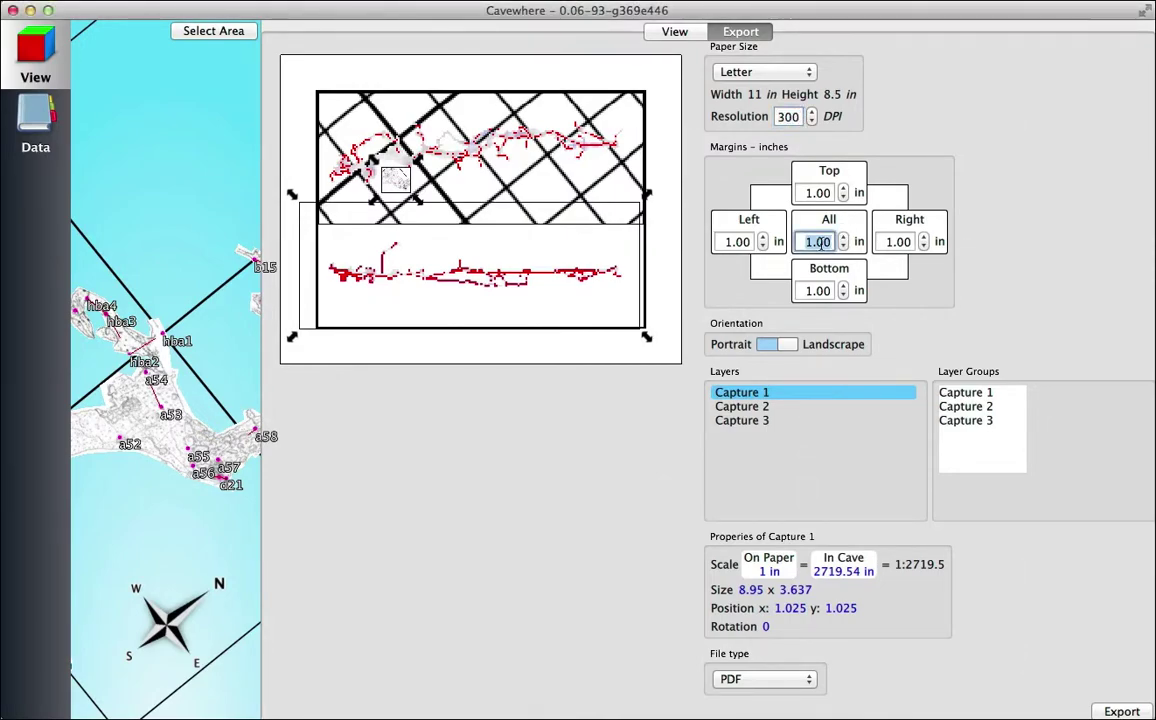
{"action": "type", "text": "0.5"}
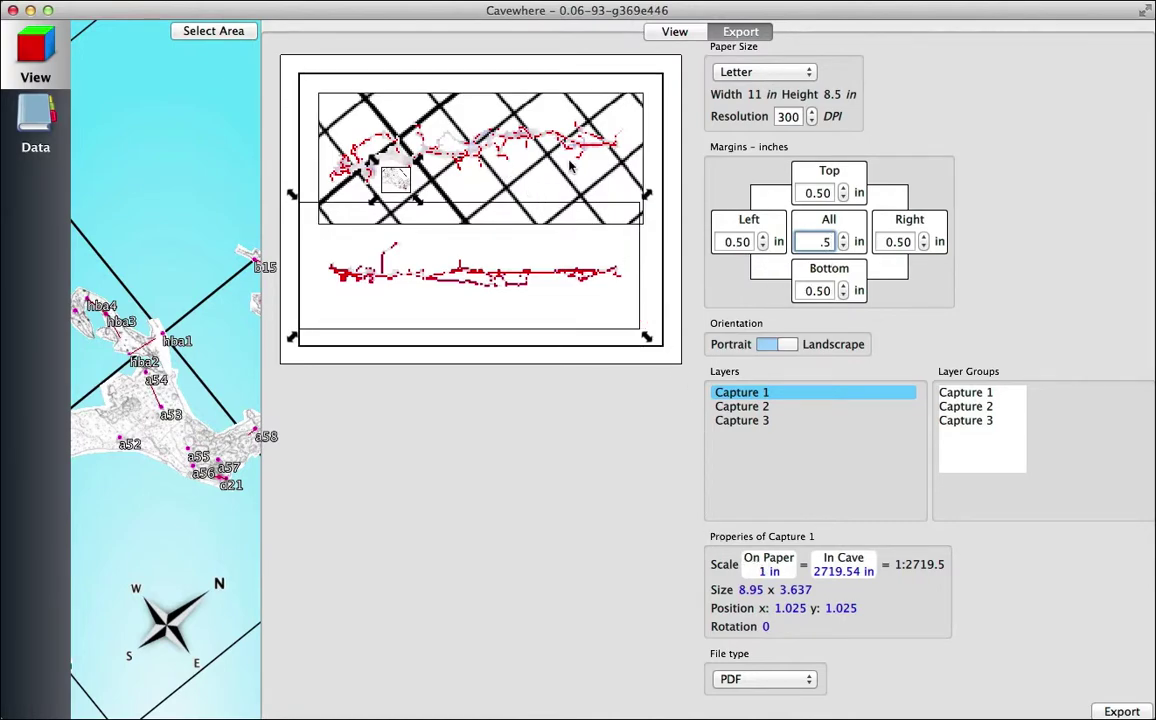
Set Capture 1's scale to 1 in paper = 40 ft cave (1:480) and move it down the page
{"action": "left_click", "coordinate": [824, 574]}
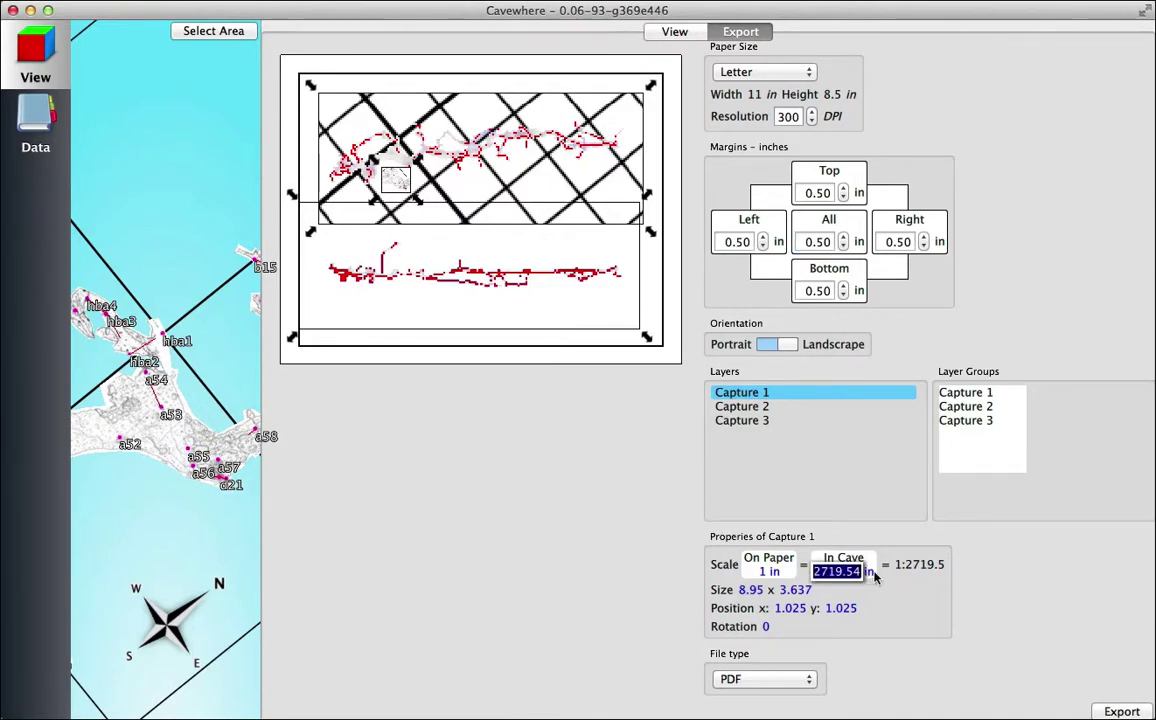
{"action": "left_click", "coordinate": [868, 572]}
{"action": "left_click", "coordinate": [869, 573]}
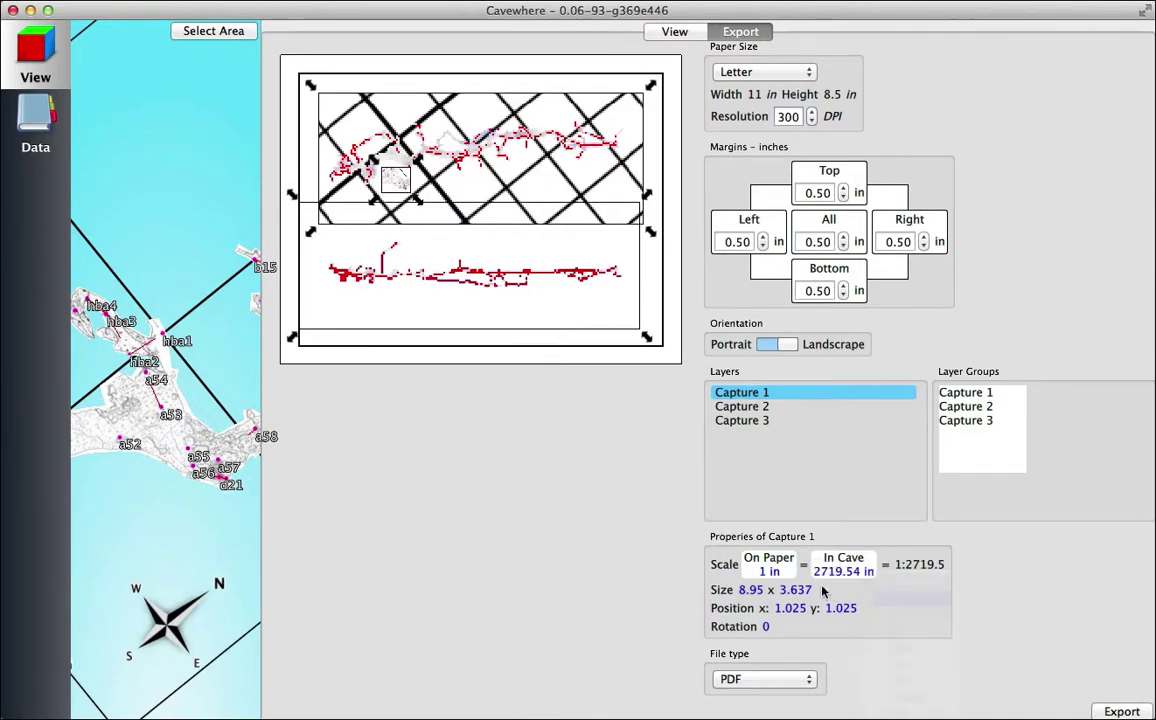
{"action": "left_click", "coordinate": [886, 597]}
{"action": "left_click", "coordinate": [778, 572]}
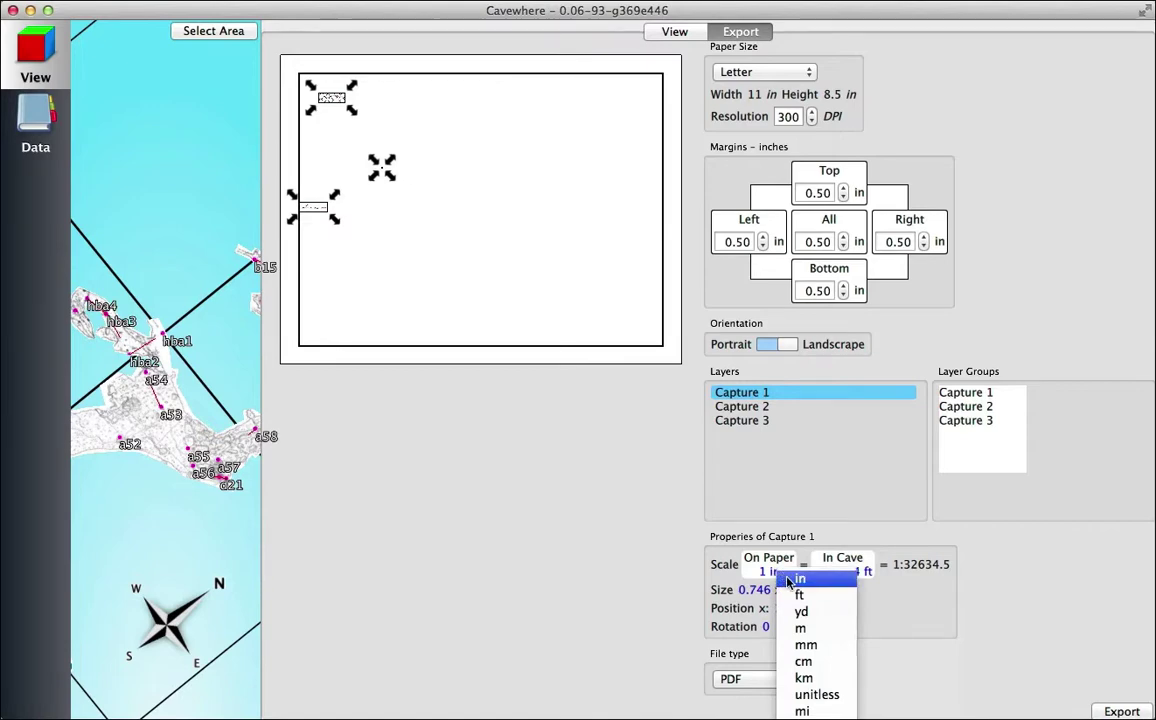
{"action": "left_click", "coordinate": [795, 580]}
{"action": "left_click", "coordinate": [842, 574]}
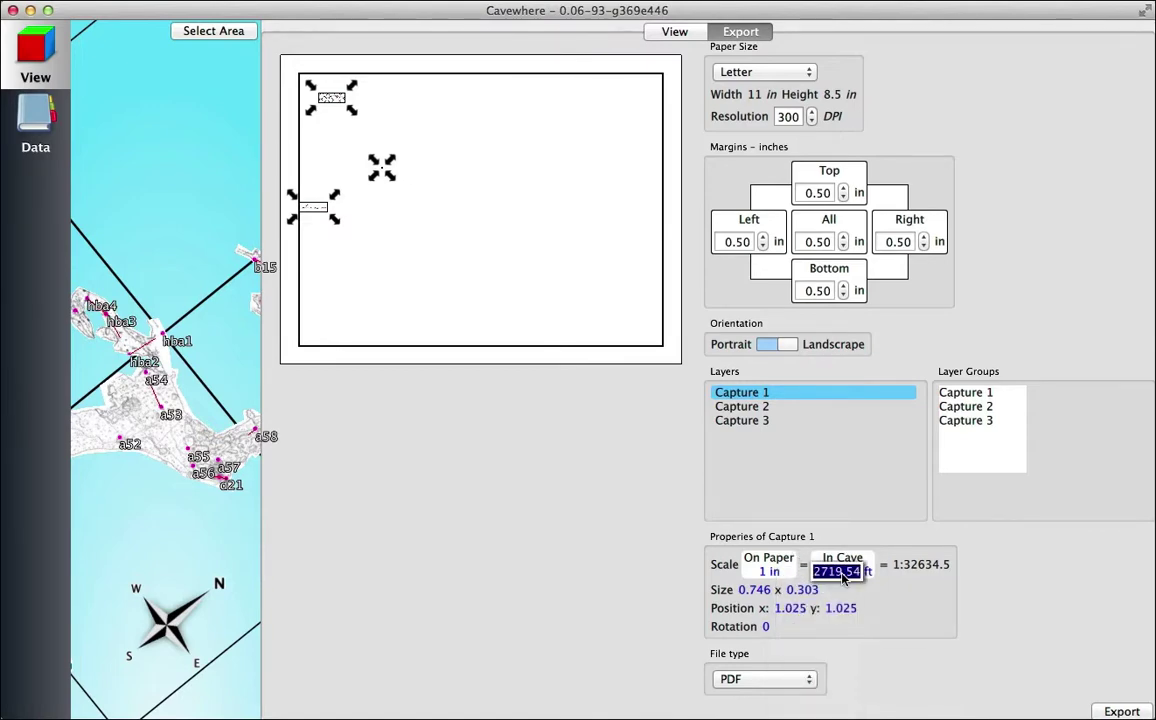
{"action": "type", "text": "40"}
{"action": "key", "text": "Return"}
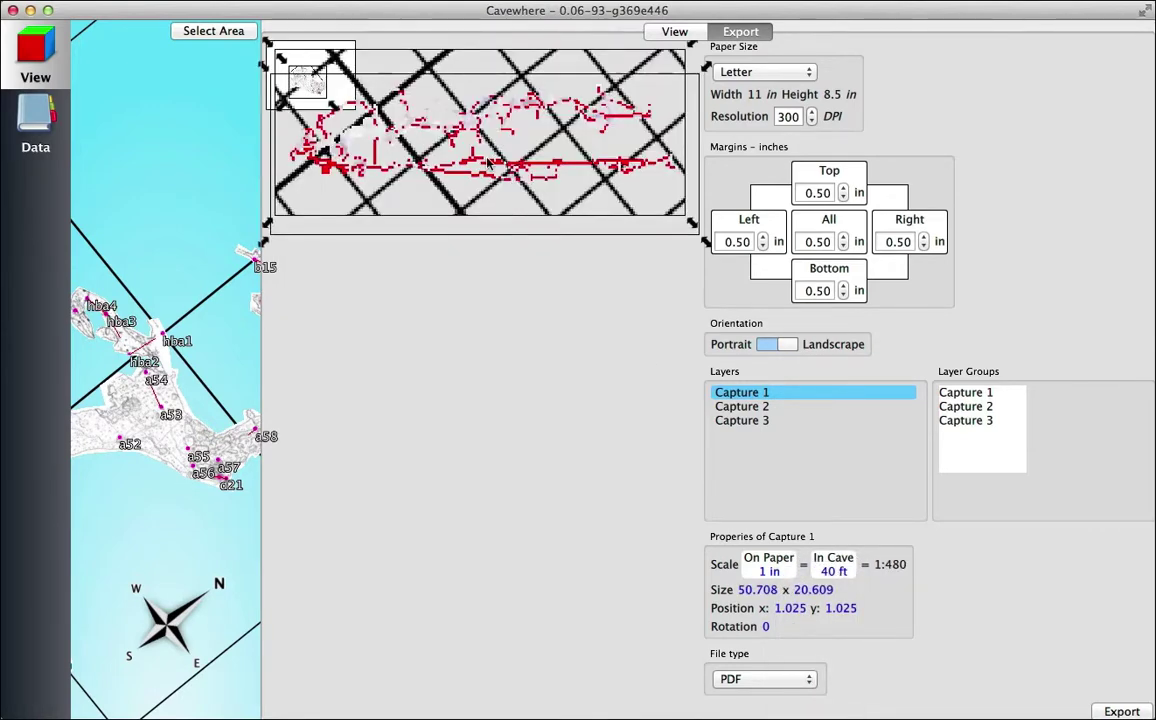
{"action": "left_click_drag", "start_coordinate": [432, 161], "coordinate": [432, 196]}
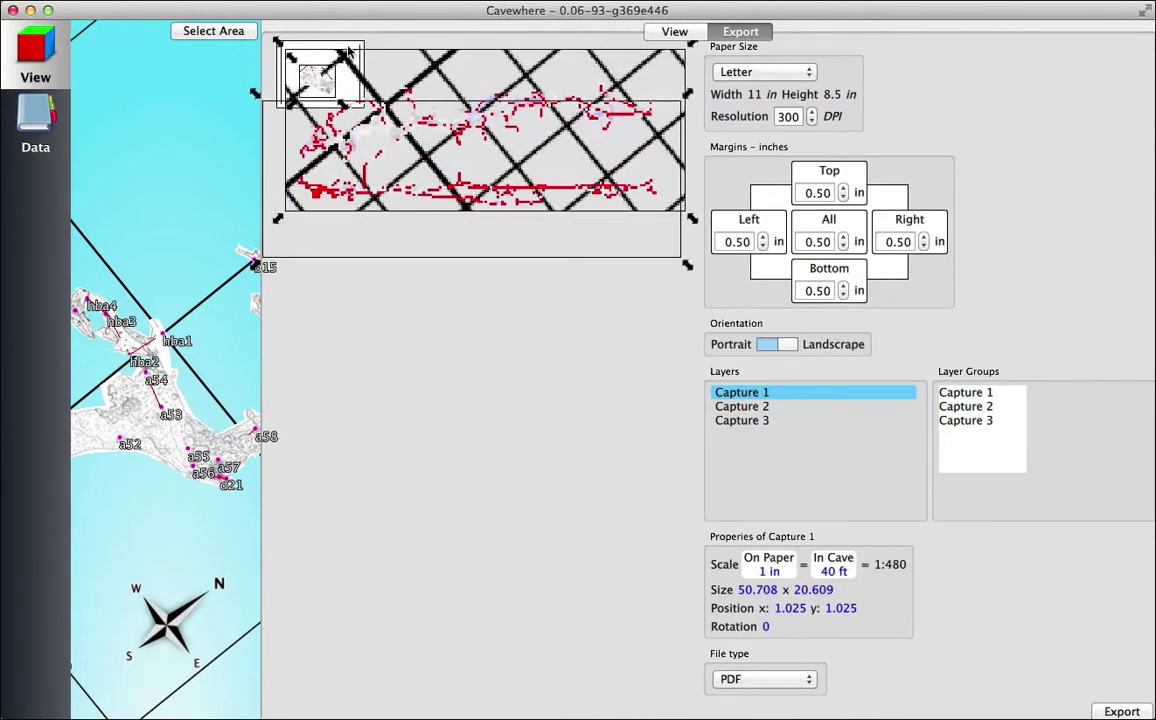
Switch the paper size to Custom Size and enter a 50 in page dimension
{"action": "left_click", "coordinate": [765, 80]}
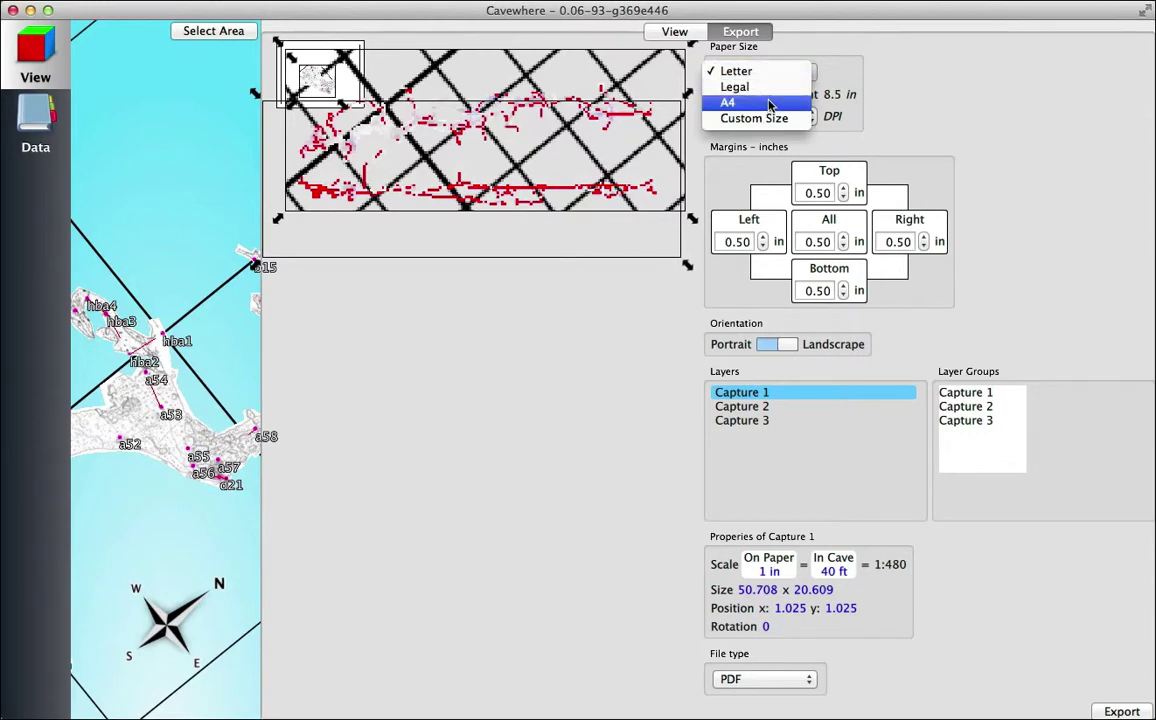
{"action": "left_click", "coordinate": [766, 116]}
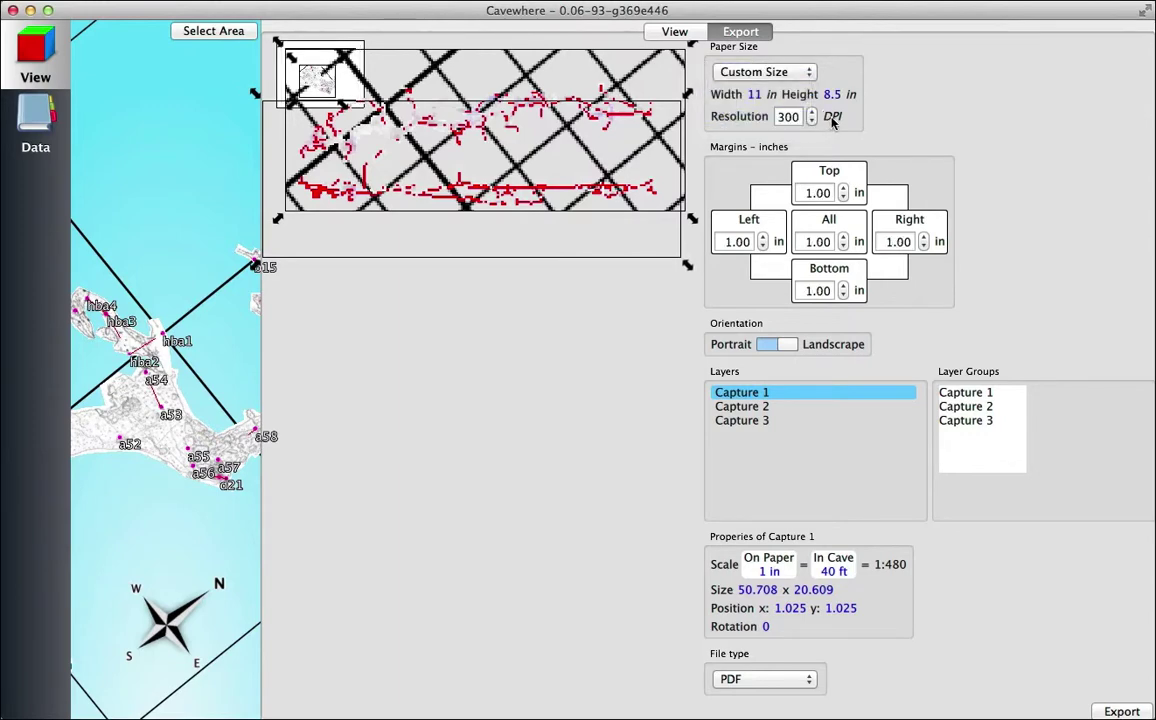
{"action": "double_click", "coordinate": [757, 97]}
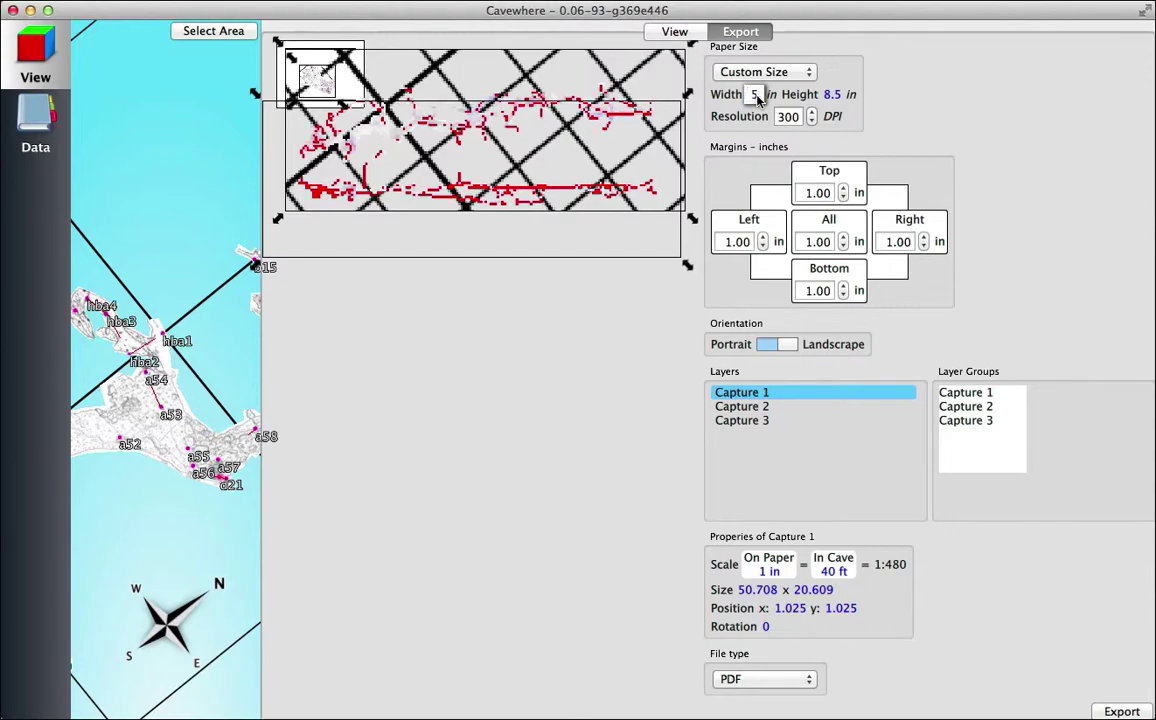
{"action": "type", "text": "50"}
{"action": "key", "text": "Return"}
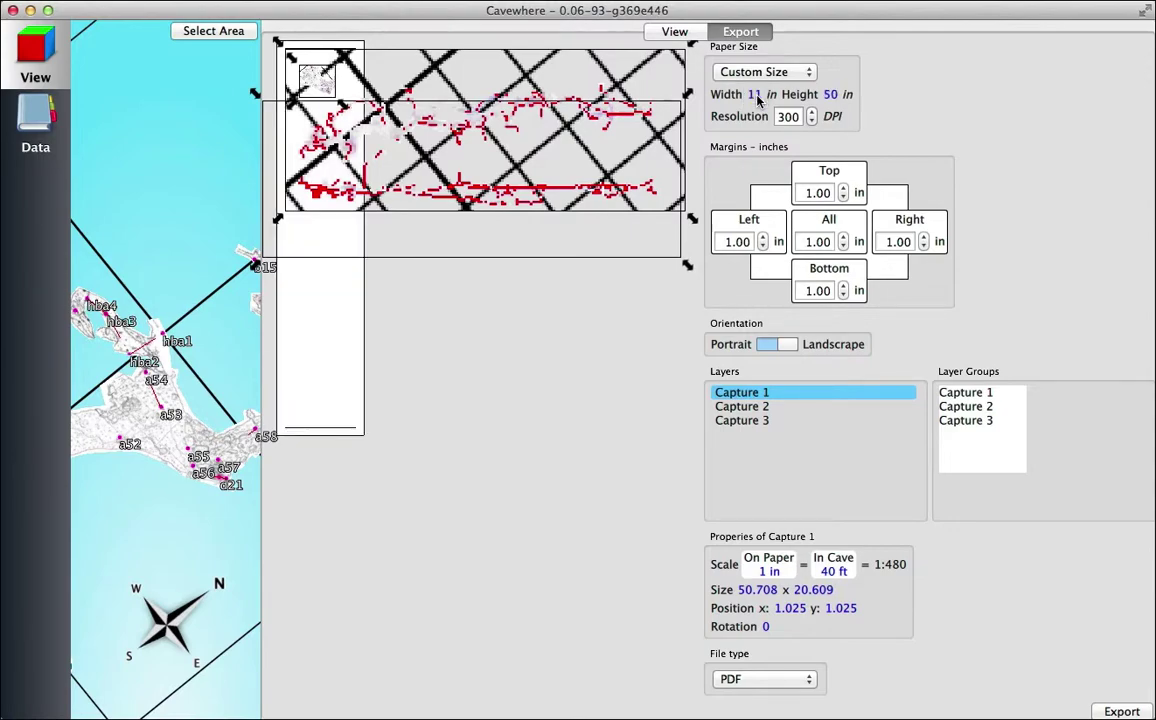
{"action": "double_click", "coordinate": [755, 95]}
{"action": "key", "text": "Return"}
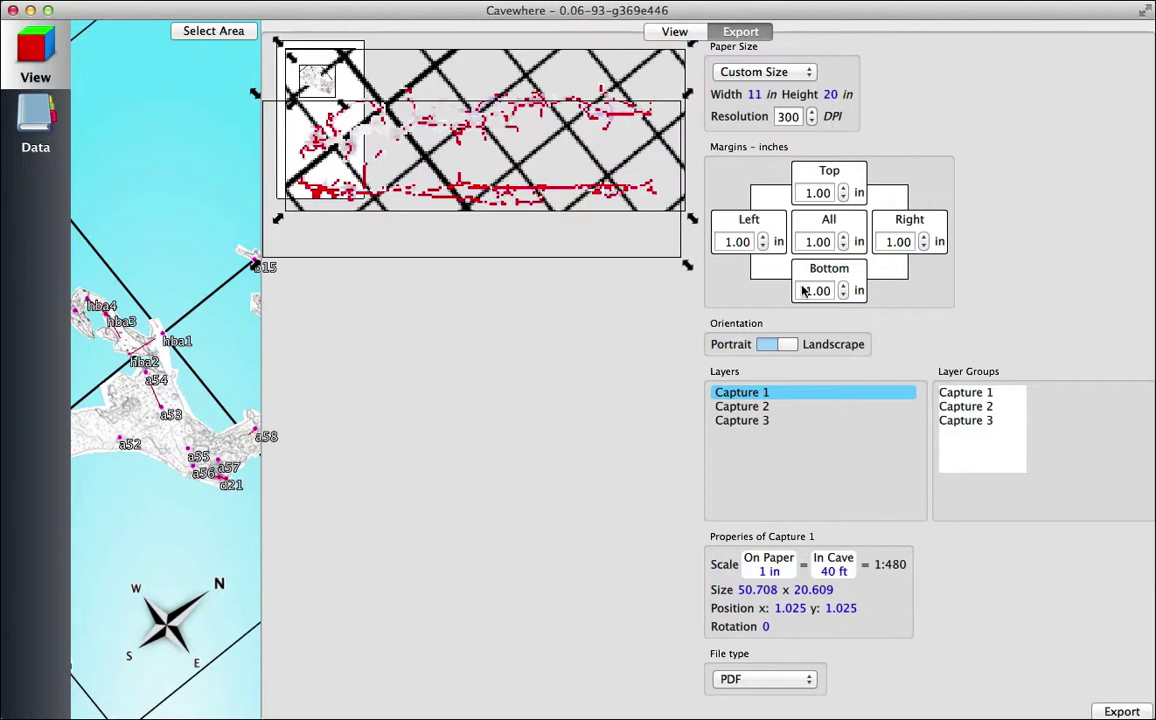
Turn the page to landscape and make it 52 in wide by 25 in high
{"action": "left_click", "coordinate": [770, 350]}
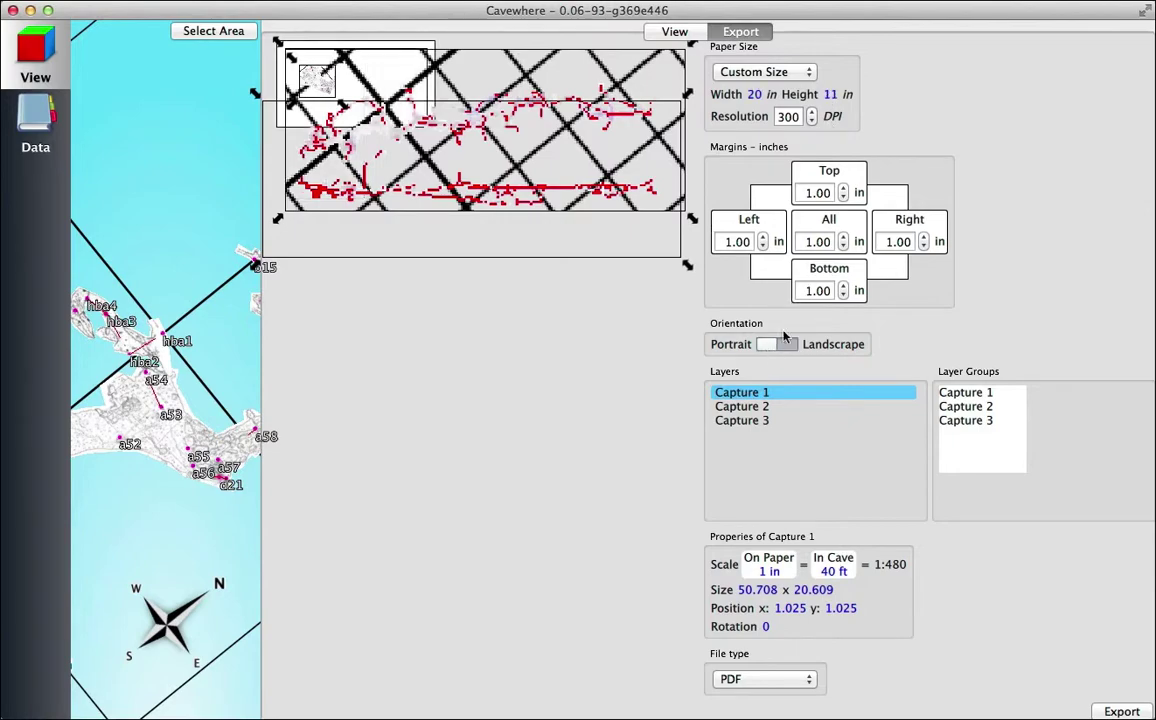
{"action": "double_click", "coordinate": [756, 95]}
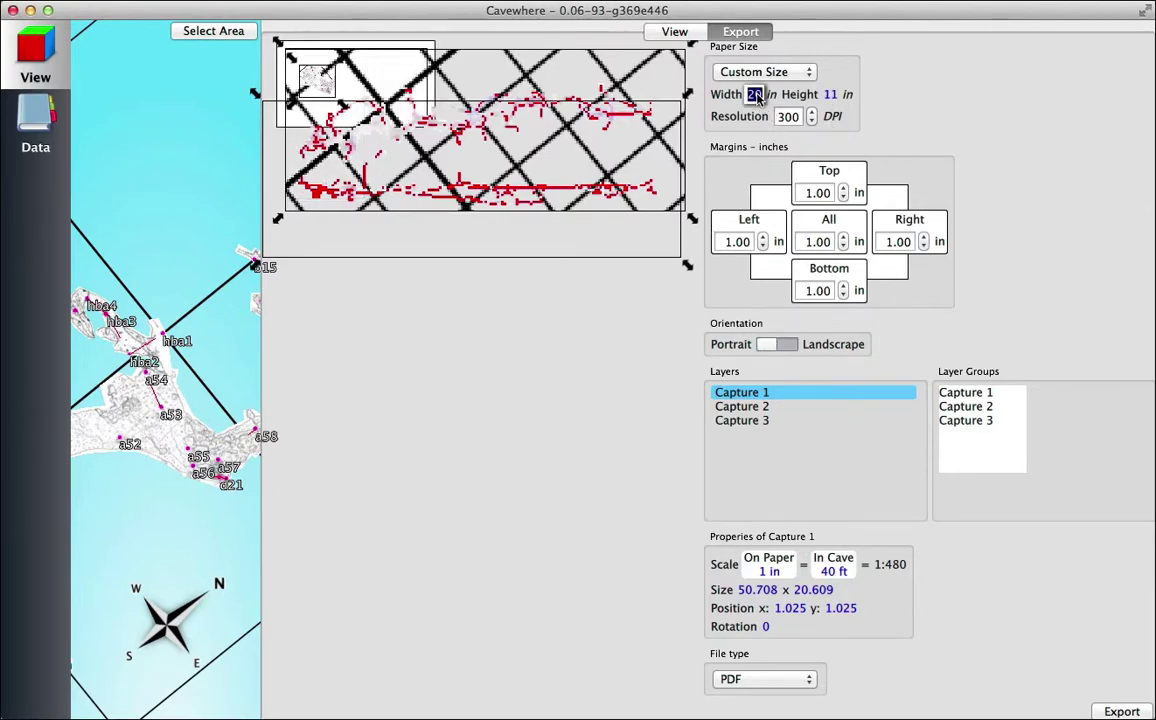
{"action": "type", "text": "50"}
{"action": "key", "text": "Return"}
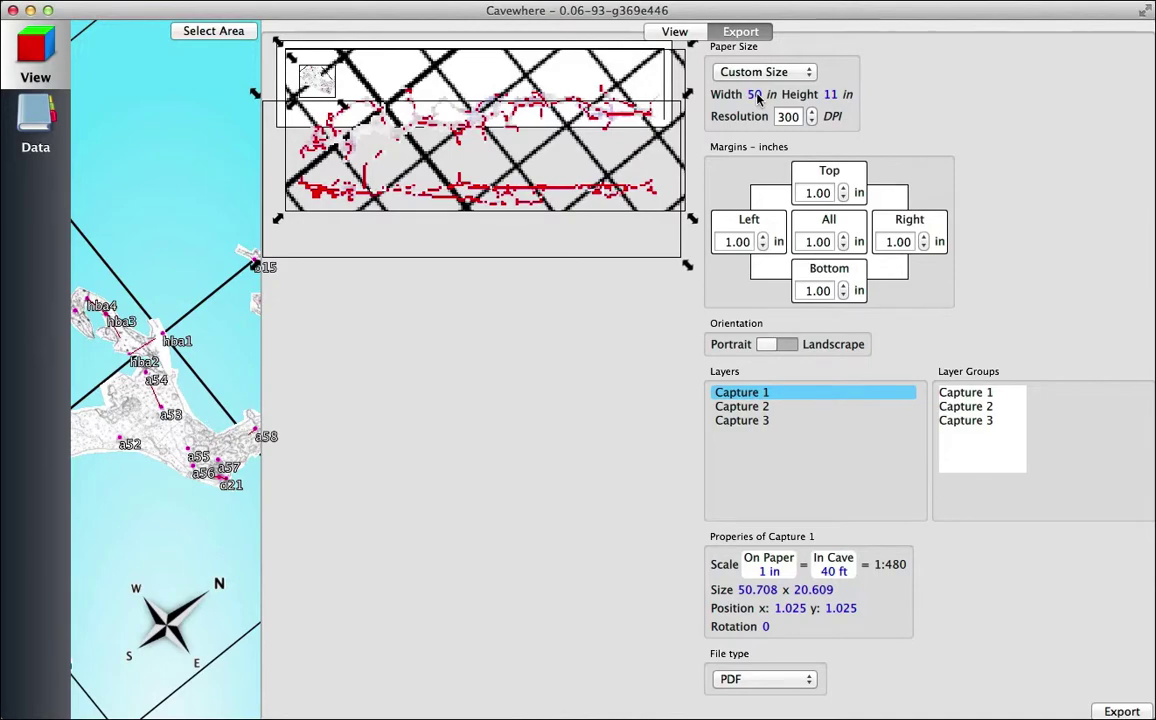
{"action": "double_click", "coordinate": [757, 95]}
{"action": "type", "text": "5"}
{"action": "key", "text": "Return"}
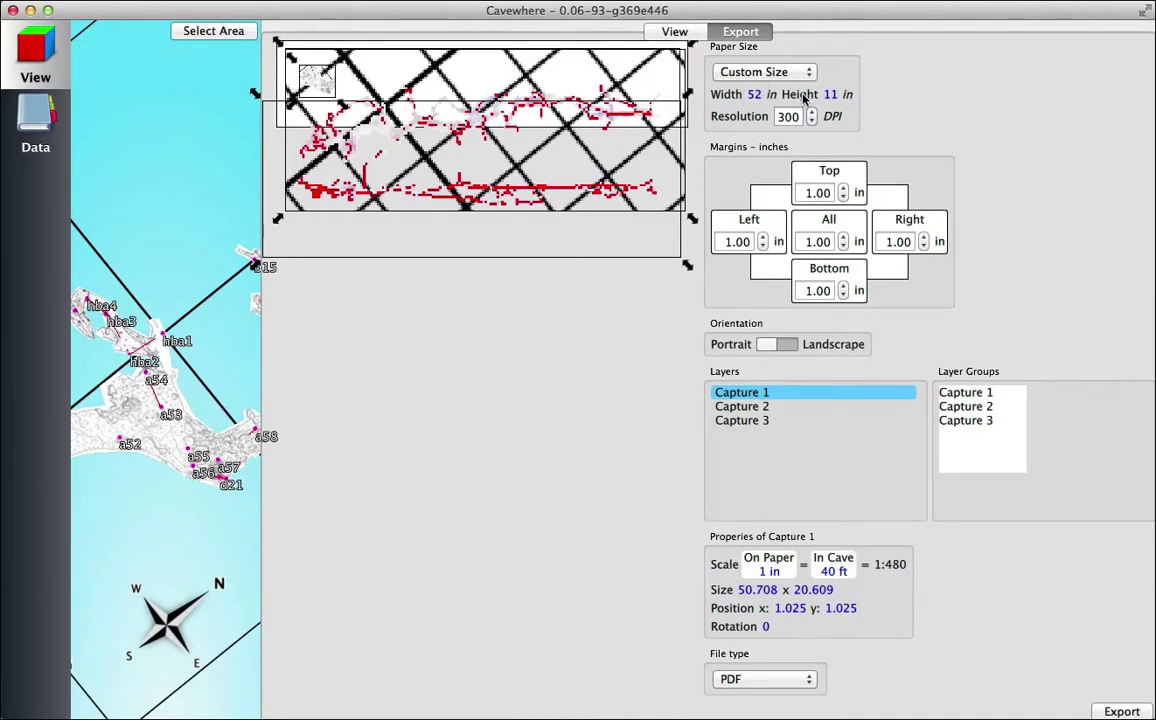
{"action": "double_click", "coordinate": [832, 95]}
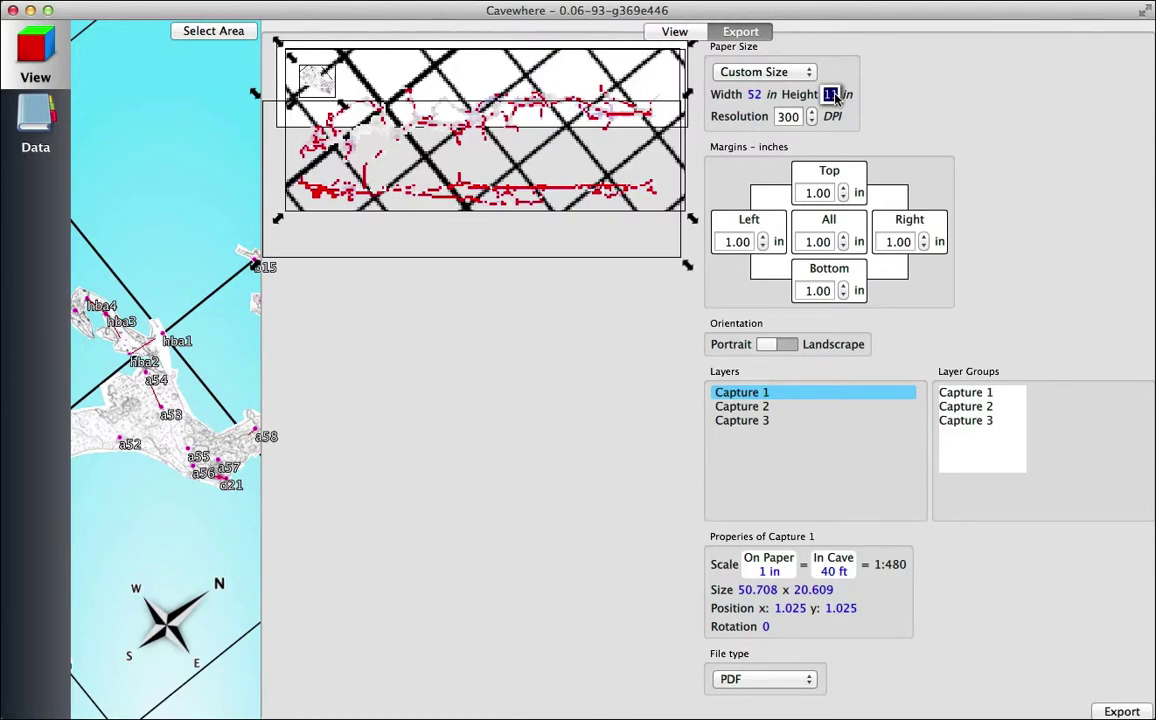
{"action": "key", "text": "Return"}
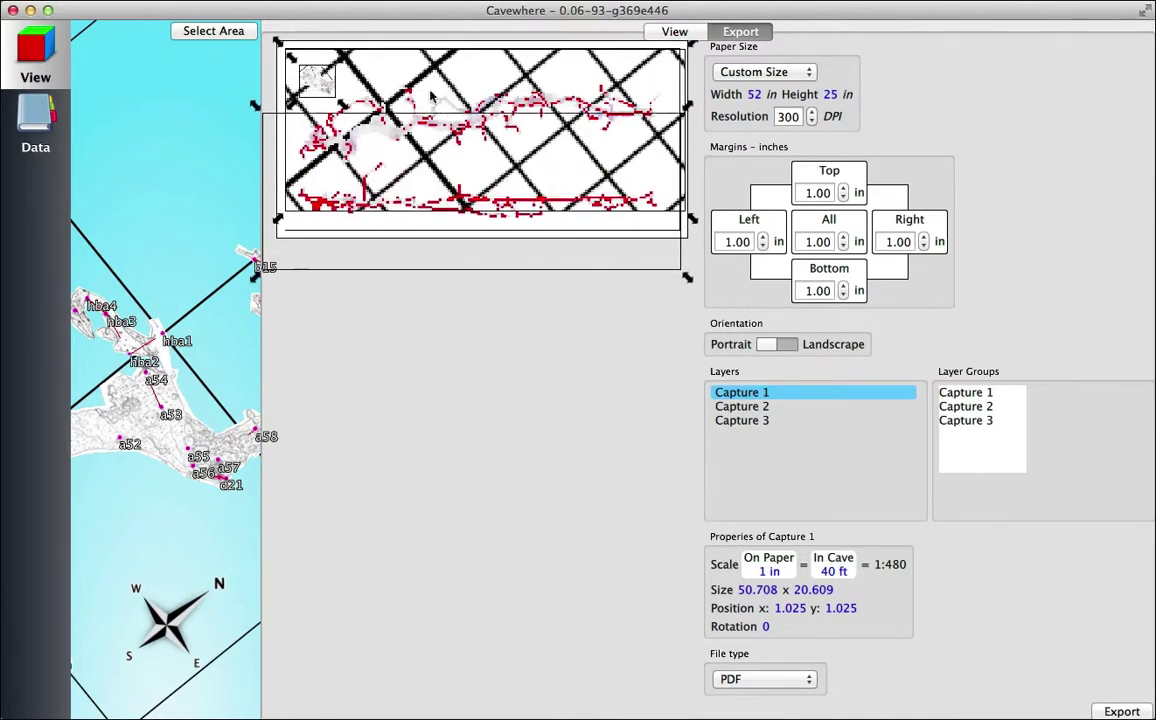
Move the inset over the plan and place Capture 1 at about x 1.026, y 0.911 in
{"action": "left_click_drag", "start_coordinate": [315, 88], "coordinate": [385, 162]}
{"action": "left_click_drag", "start_coordinate": [405, 105], "coordinate": [411, 97]}
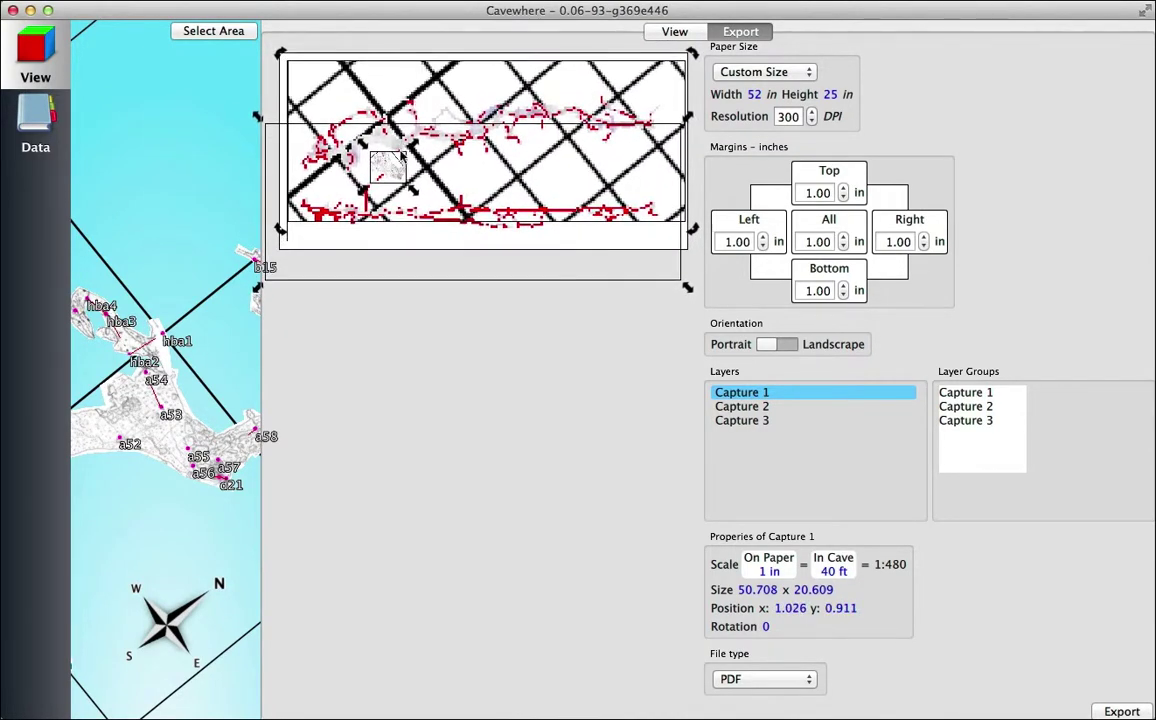
{"action": "left_click_drag", "start_coordinate": [400, 213], "coordinate": [402, 200]}
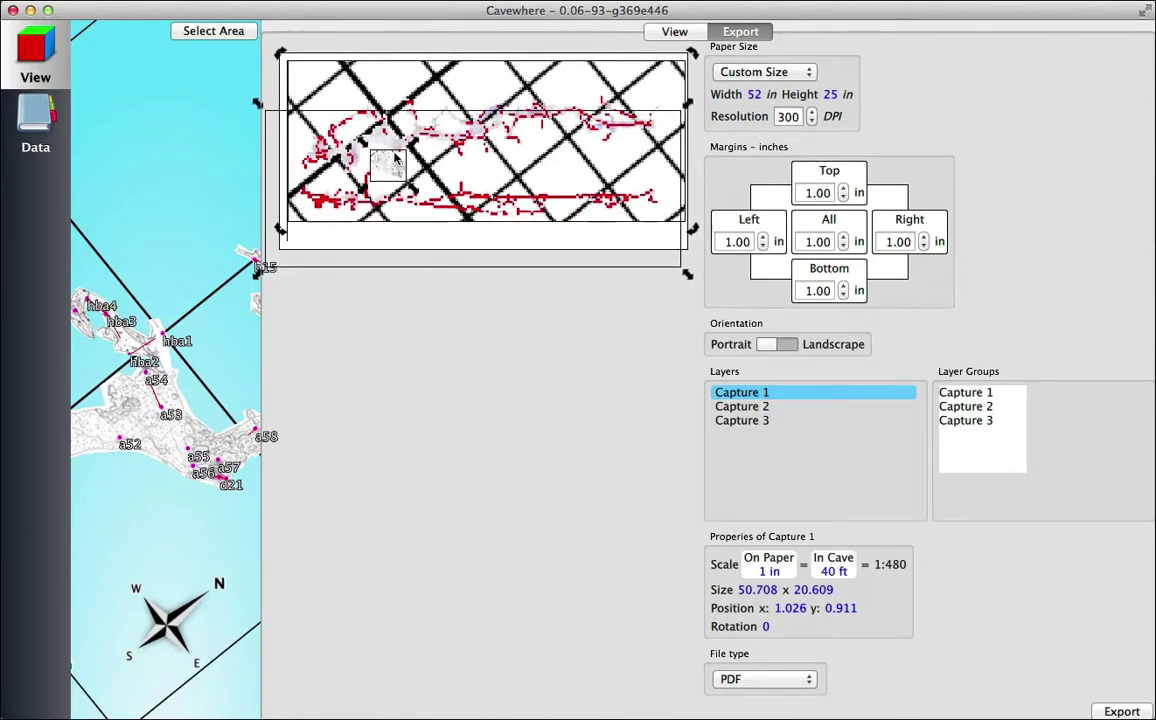
Export the page and zoom into test.png in Preview to check passage detail
{"action": "left_click", "coordinate": [1124, 711]}
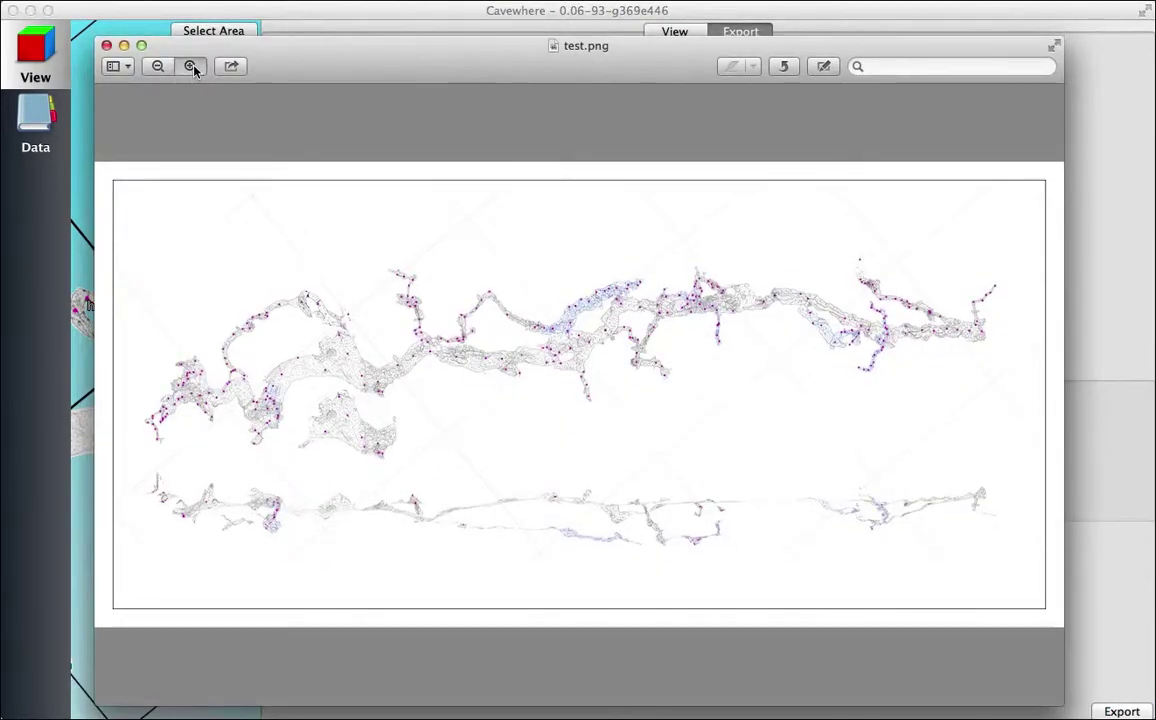
{"action": "left_click", "coordinate": [192, 67]}
{"action": "left_click", "coordinate": [192, 67]}
{"action": "scroll", "coordinate": [421, 358], "scroll_direction": "up", "scroll_amount": 3}
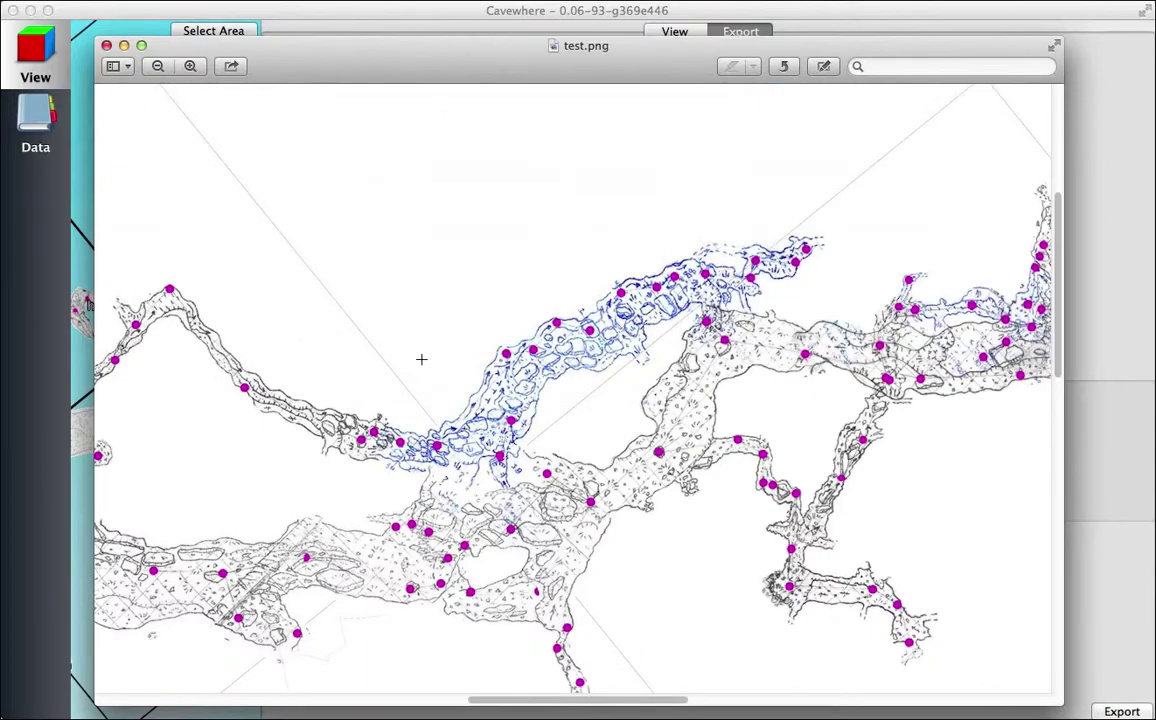
{"action": "left_click", "coordinate": [190, 66]}
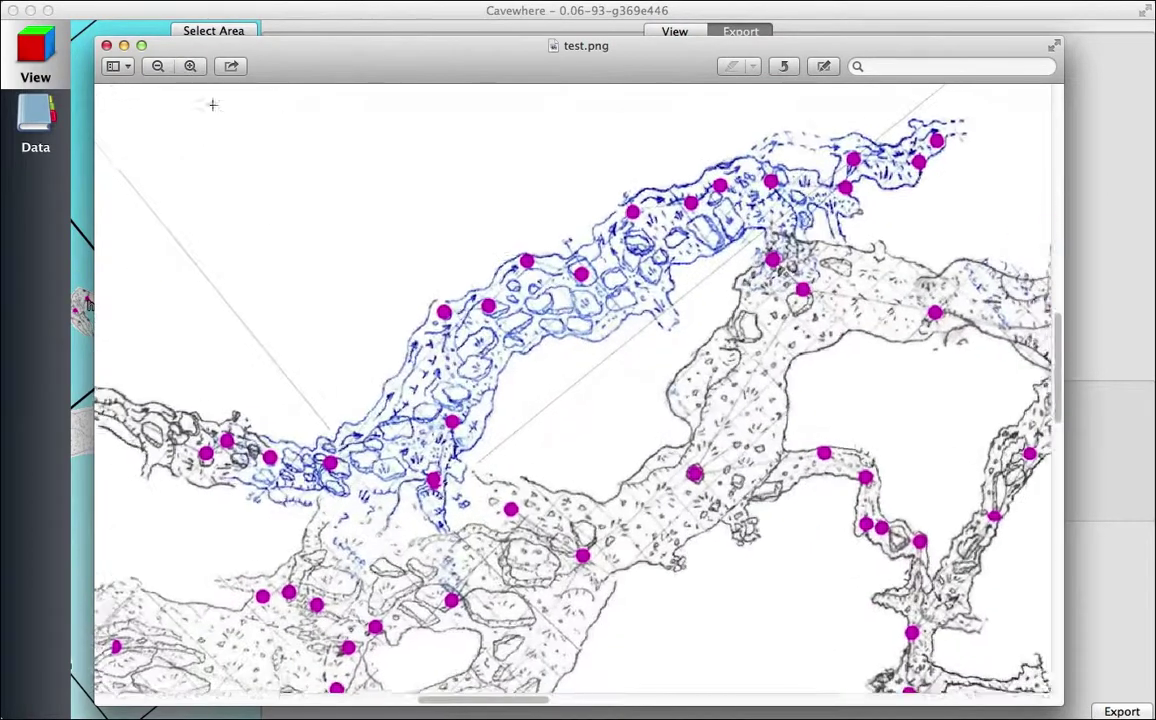
{"action": "scroll", "coordinate": [552, 440], "scroll_direction": "down", "scroll_amount": 10}
{"action": "scroll", "coordinate": [552, 440], "scroll_direction": "up", "scroll_amount": 10}
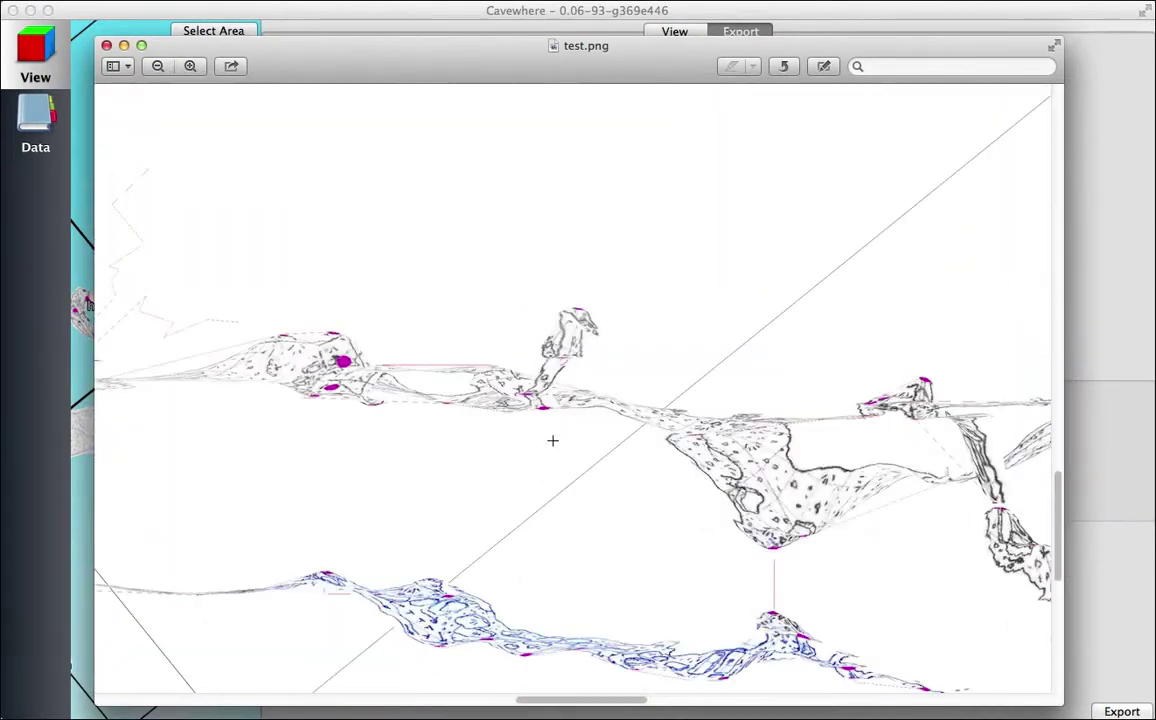
{"action": "left_click_drag", "start_coordinate": [553, 695], "coordinate": [343, 674]}
{"action": "scroll", "coordinate": [400, 503], "scroll_direction": "up", "scroll_amount": 10}
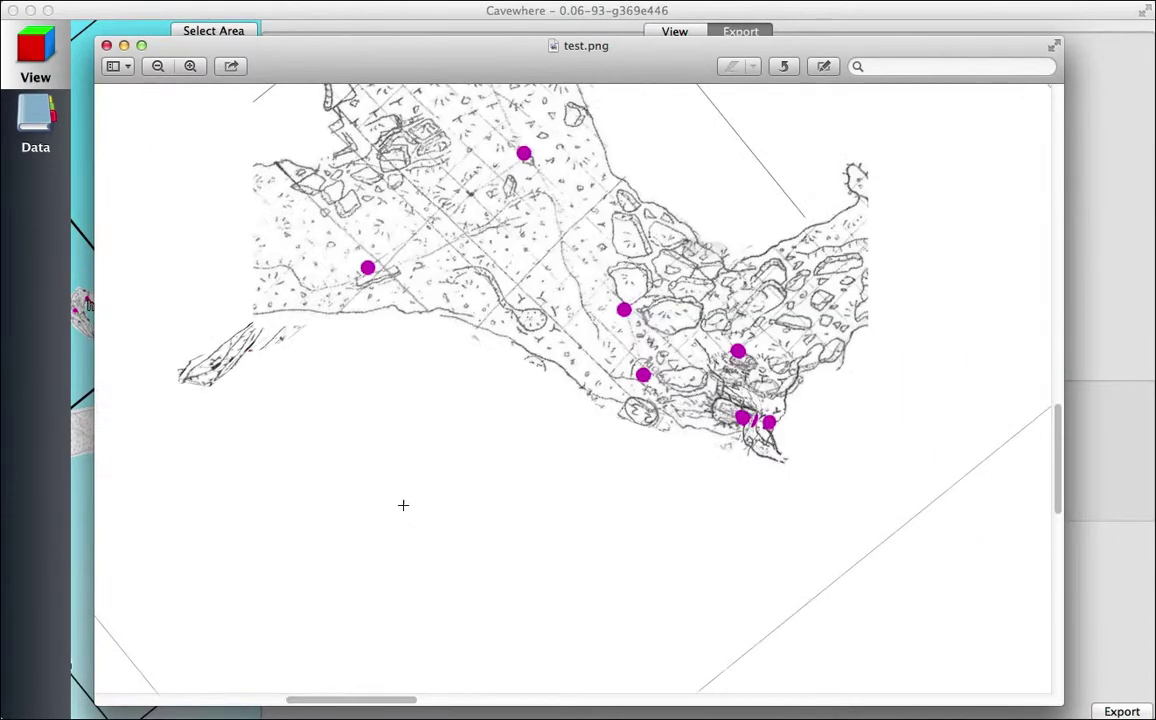
{"action": "scroll", "coordinate": [403, 505], "scroll_direction": "up", "scroll_amount": 5}
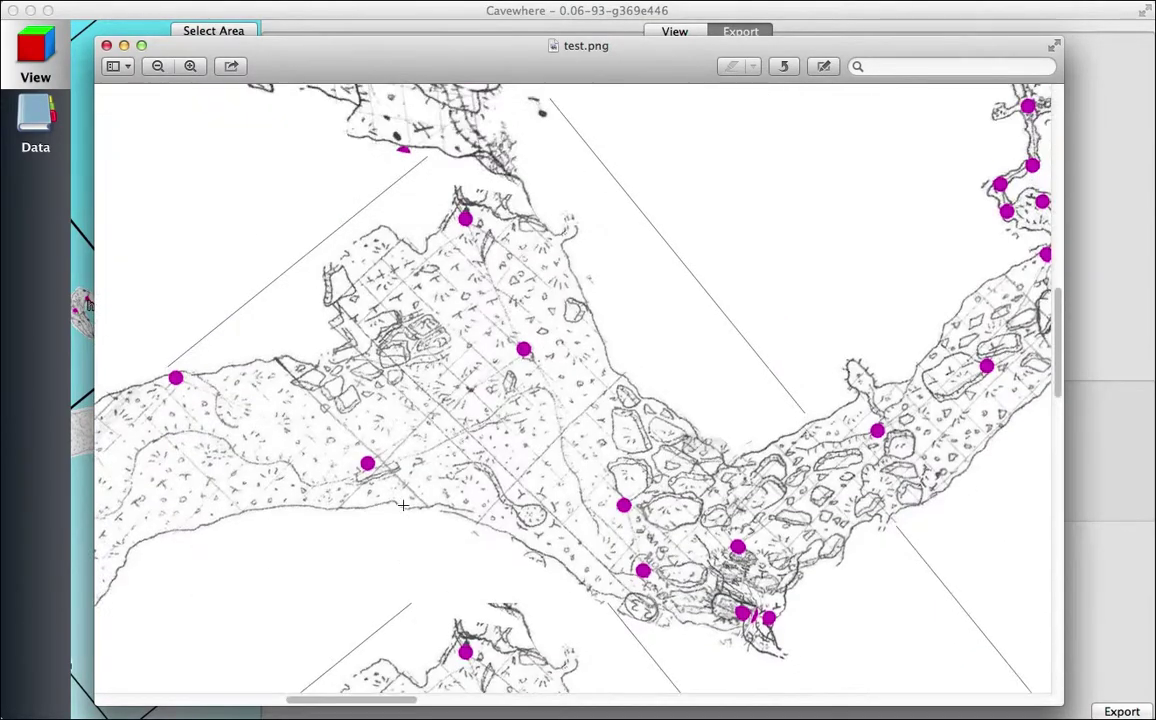
Zoom back out to view the whole 1:480 cave plan and profile
{"action": "left_click", "coordinate": [157, 66]}
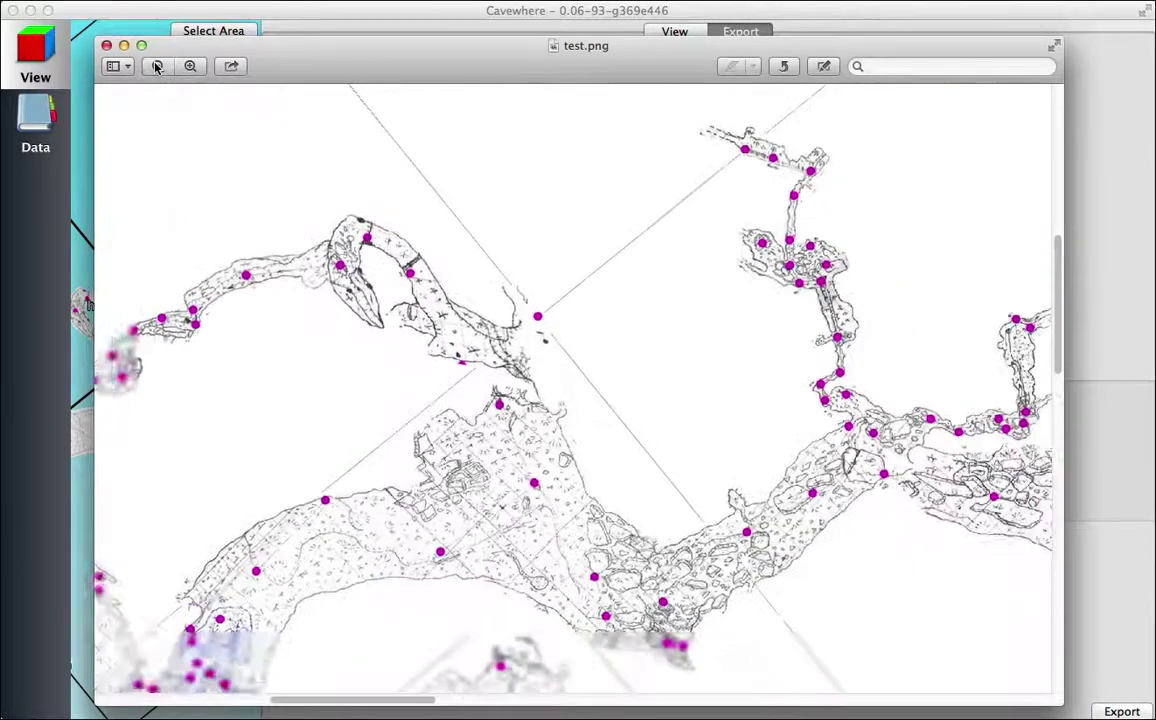
{"action": "left_click", "coordinate": [157, 66]}
{"action": "left_click", "coordinate": [157, 66]}
{"action": "left_click", "coordinate": [157, 66]}
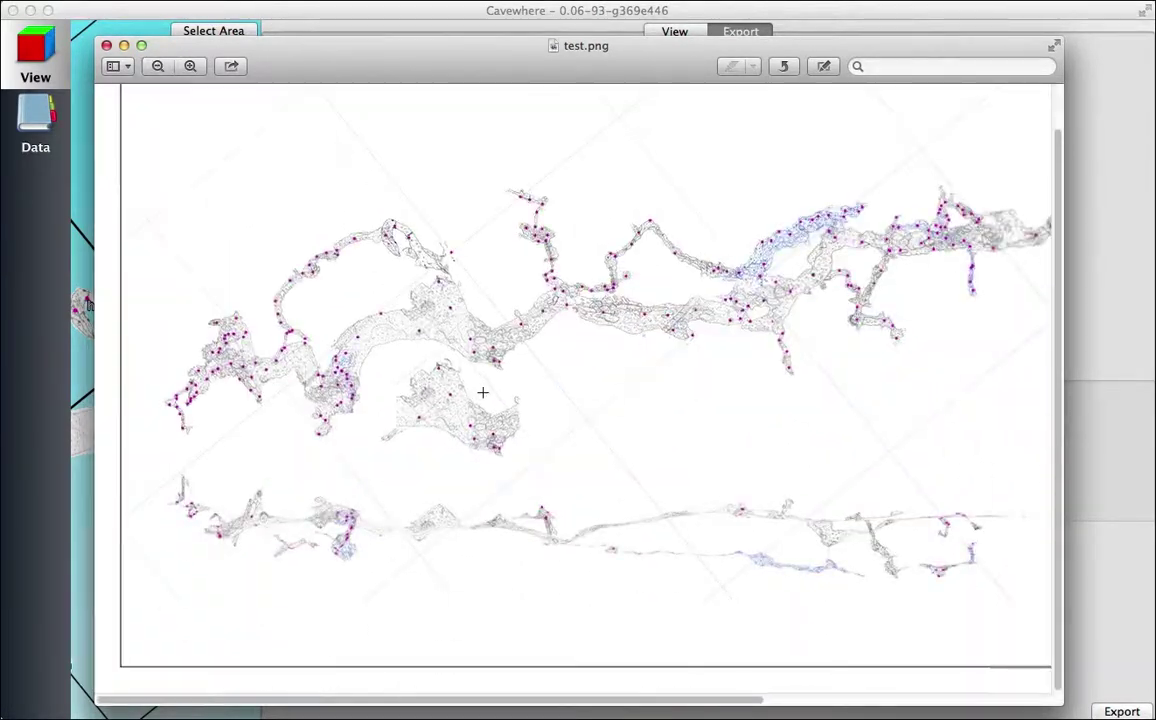